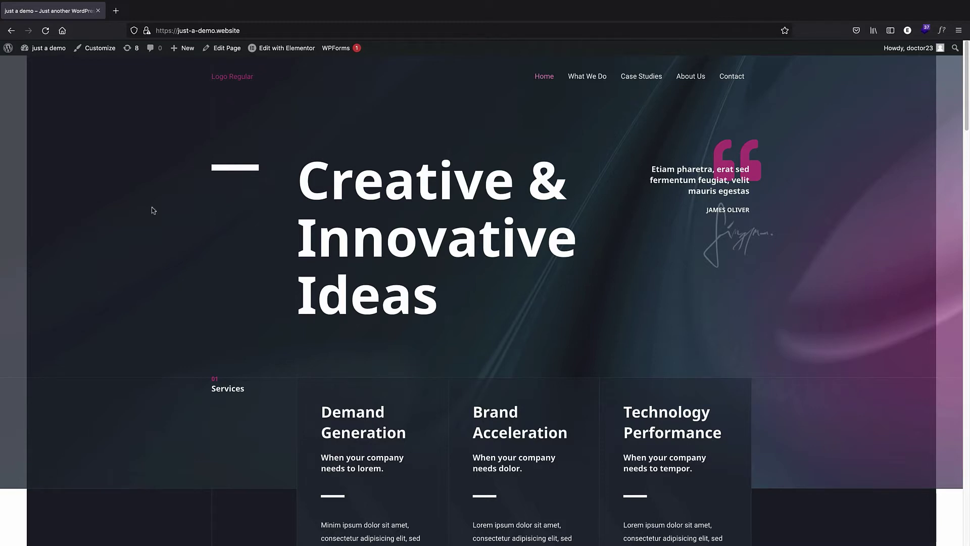
# - From the admin, search plugins for 'wp smtp', then install and activate WP Mail SMTP by WPForms
pyautogui.click(8, 49)
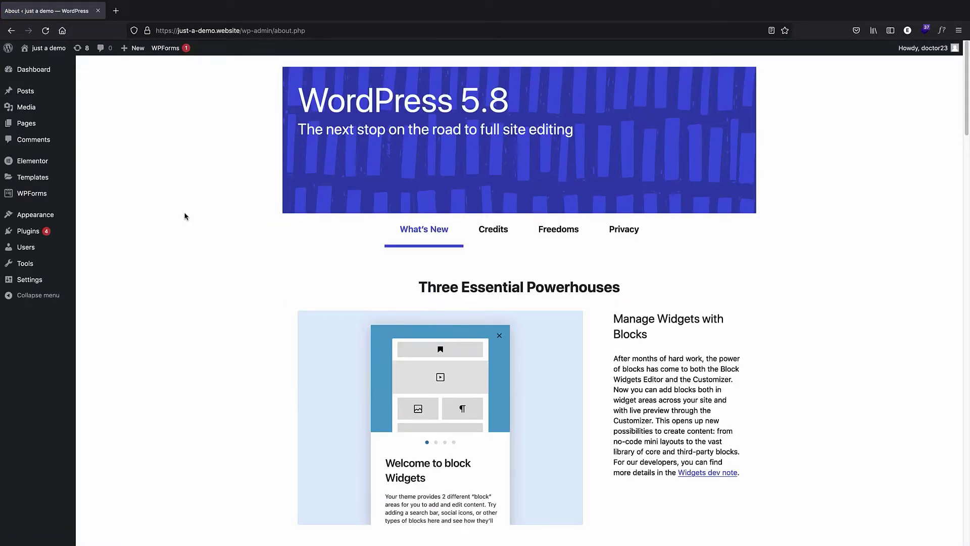
pyautogui.moveTo(31, 231)
pyautogui.click(103, 246)
pyautogui.click(834, 165)
pyautogui.write('wp smtp')
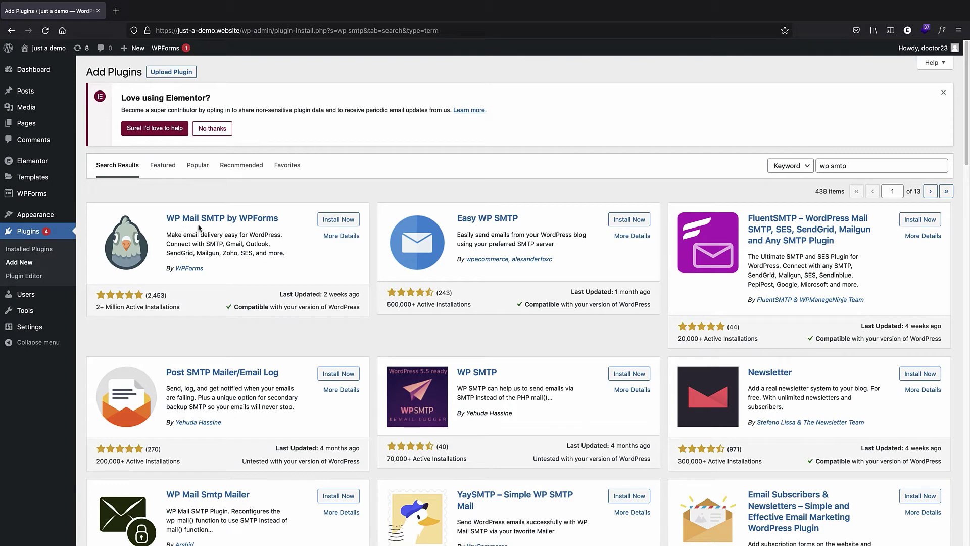
pyautogui.click(327, 222)
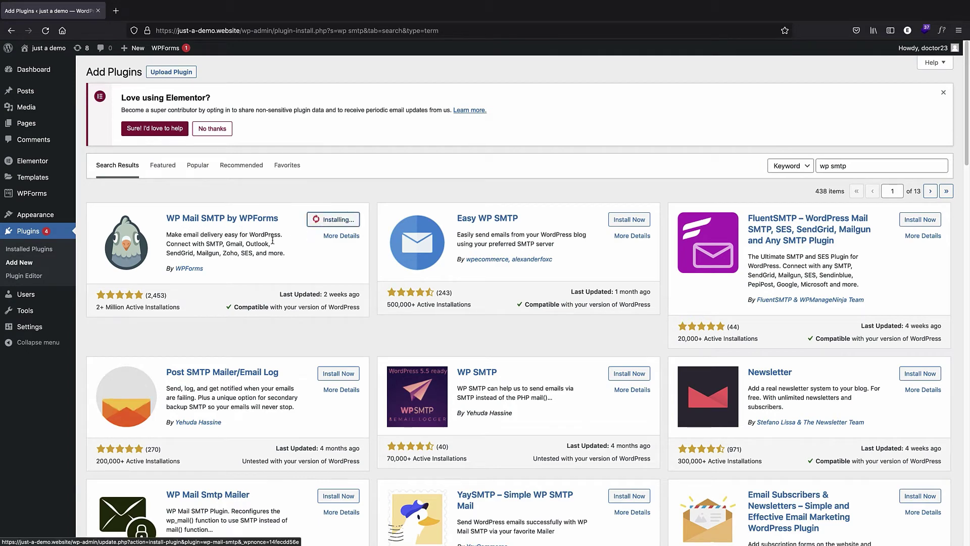
pyautogui.scroll(-3, 250, 226)
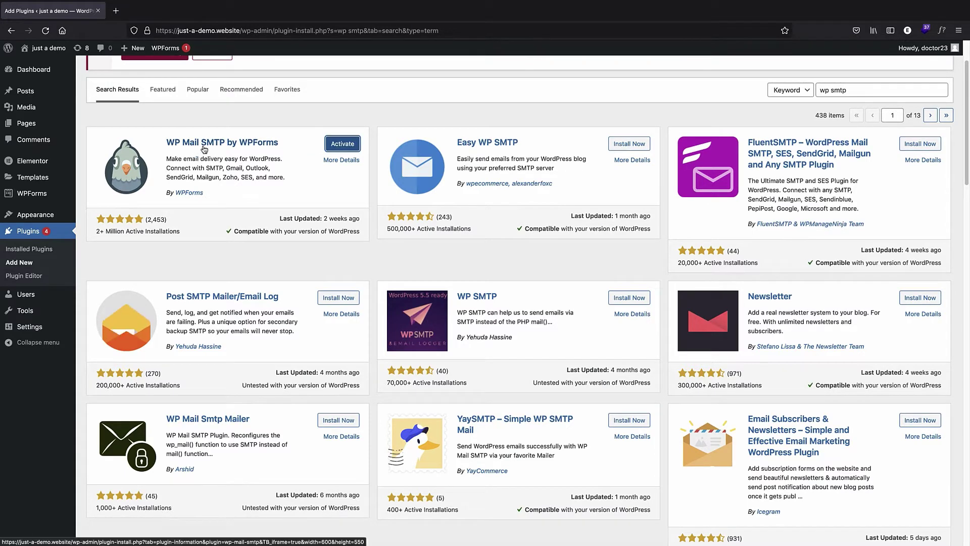
pyautogui.click(340, 146)
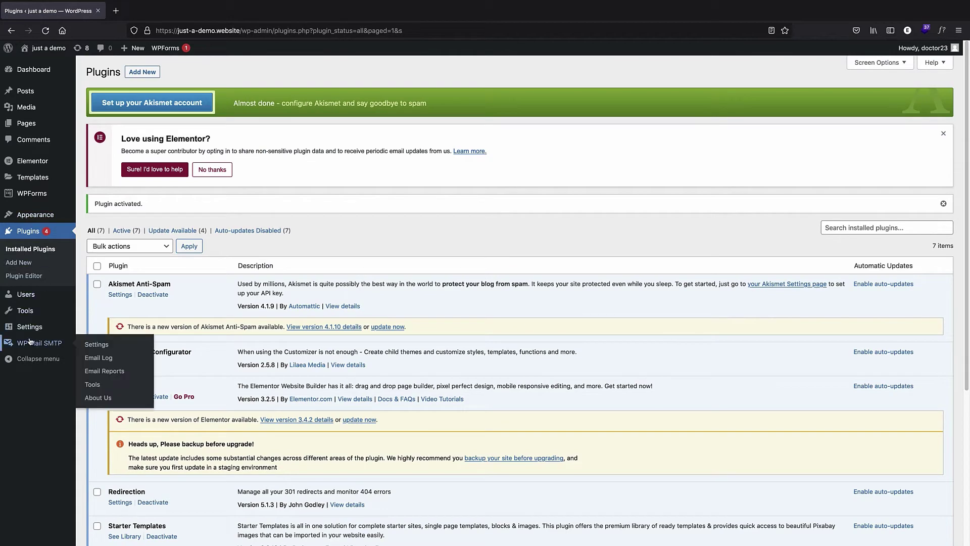
# - Open the WP Mail SMTP settings page and scroll to the Mailer choices
pyautogui.click(53, 349)
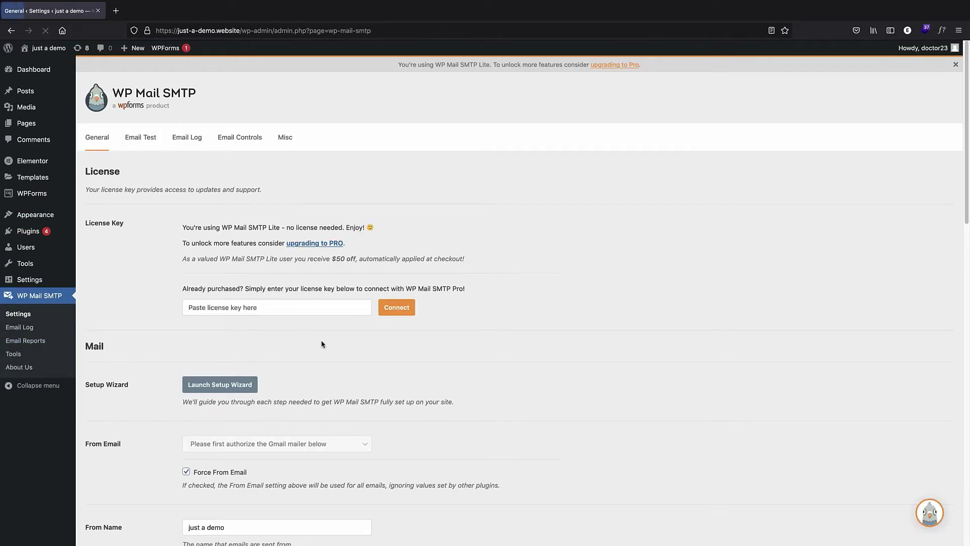
pyautogui.scroll(-3, 323, 337)
pyautogui.scroll(-4, 327, 335)
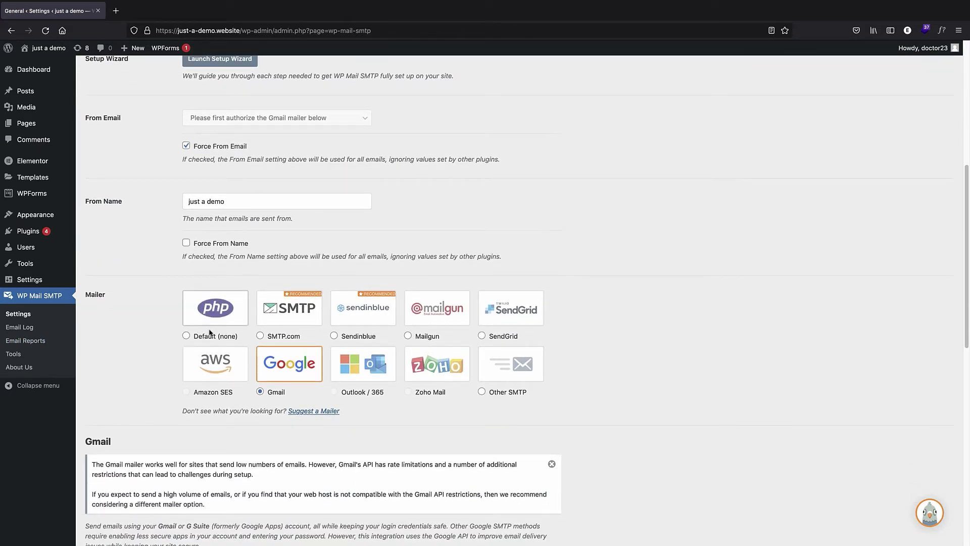
pyautogui.click(187, 336)
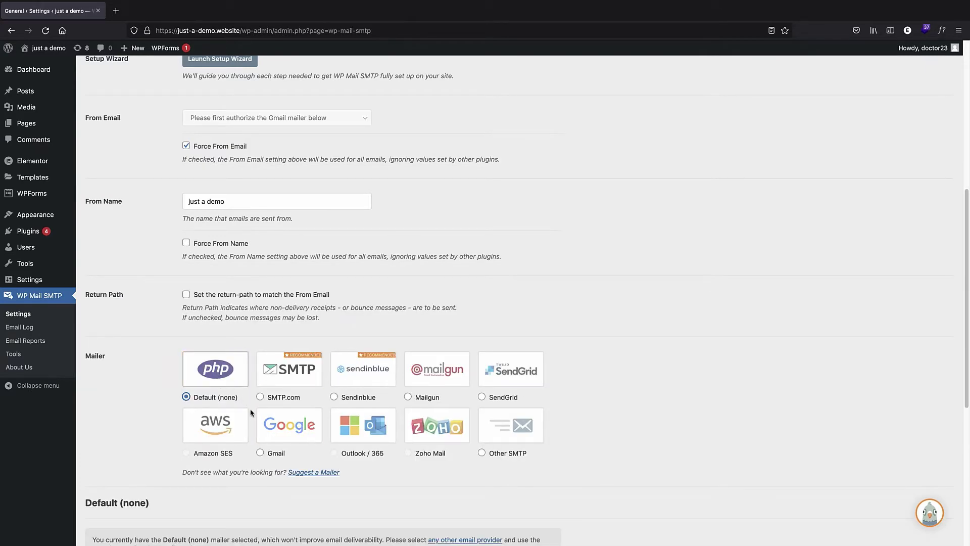
pyautogui.scroll(-5, 248, 406)
pyautogui.scroll(10, 253, 400)
pyautogui.scroll(-8, 254, 399)
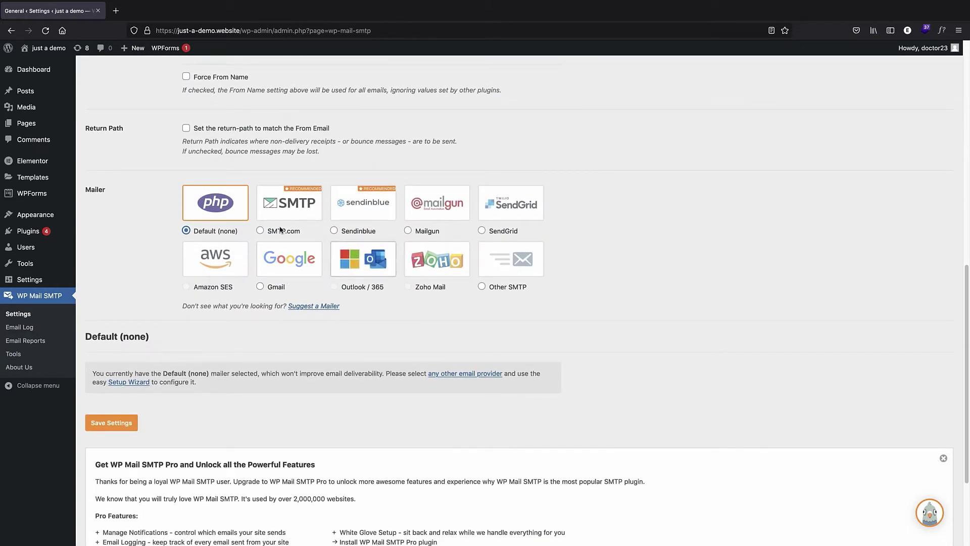
# - Select Gmail as the mailer and review the Client ID and From Name fields
pyautogui.click(282, 268)
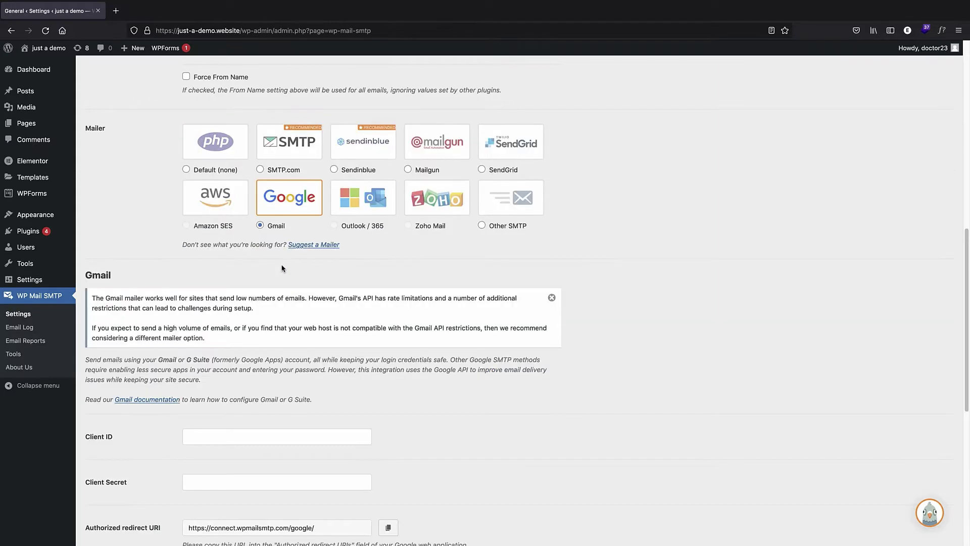
pyautogui.click(241, 438)
pyautogui.scroll(6, 101, 374)
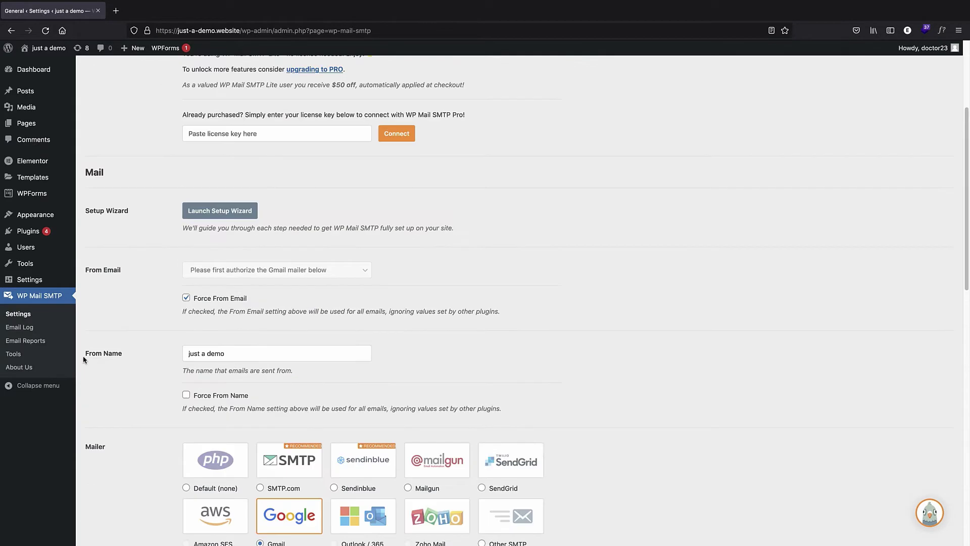
pyautogui.click(228, 357)
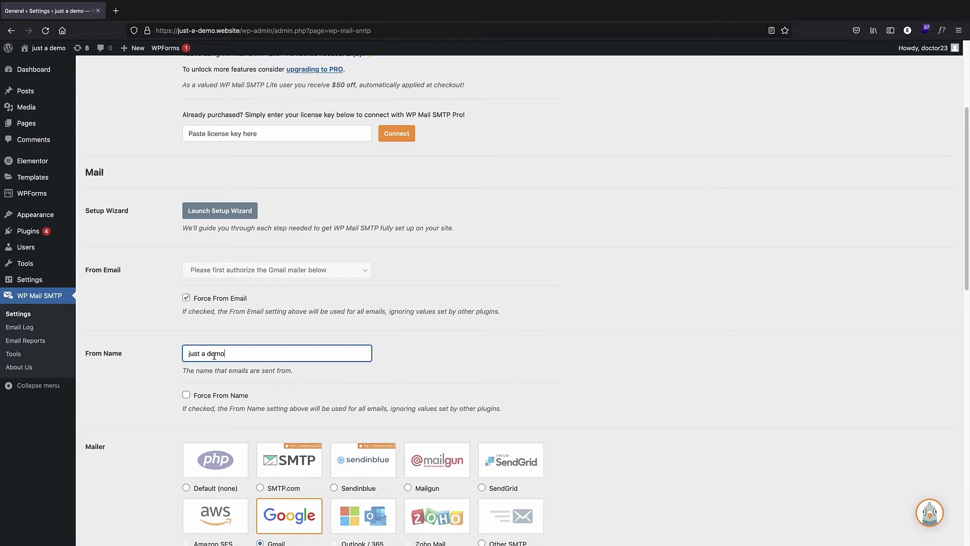
pyautogui.scroll(-10, 232, 353)
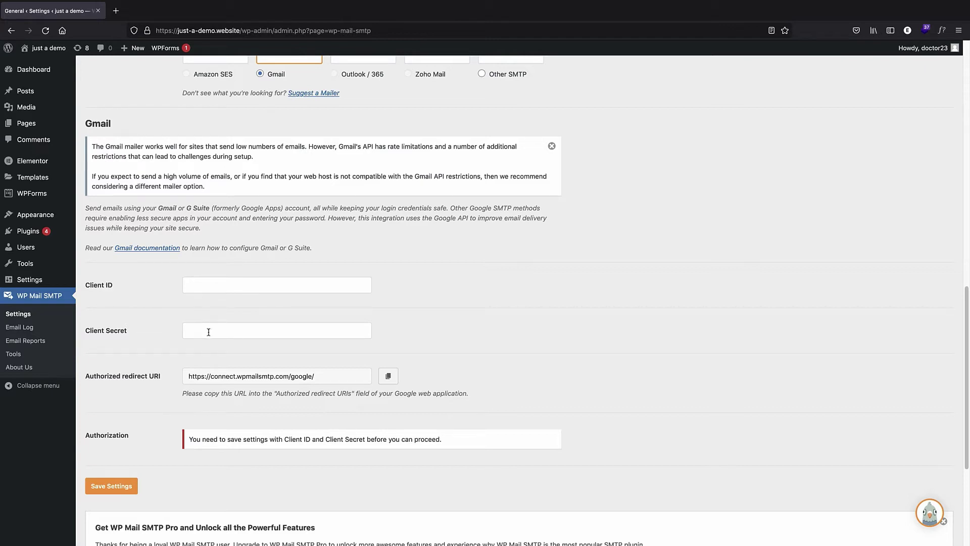
pyautogui.scroll(1, 283, 338)
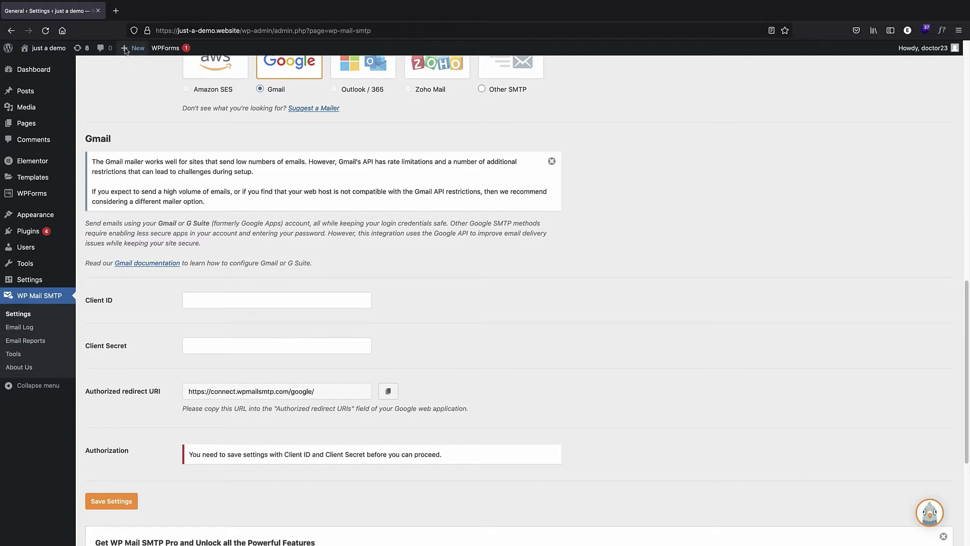
# - Open a new browser tab and enter the console.developers.google address
pyautogui.click(116, 10)
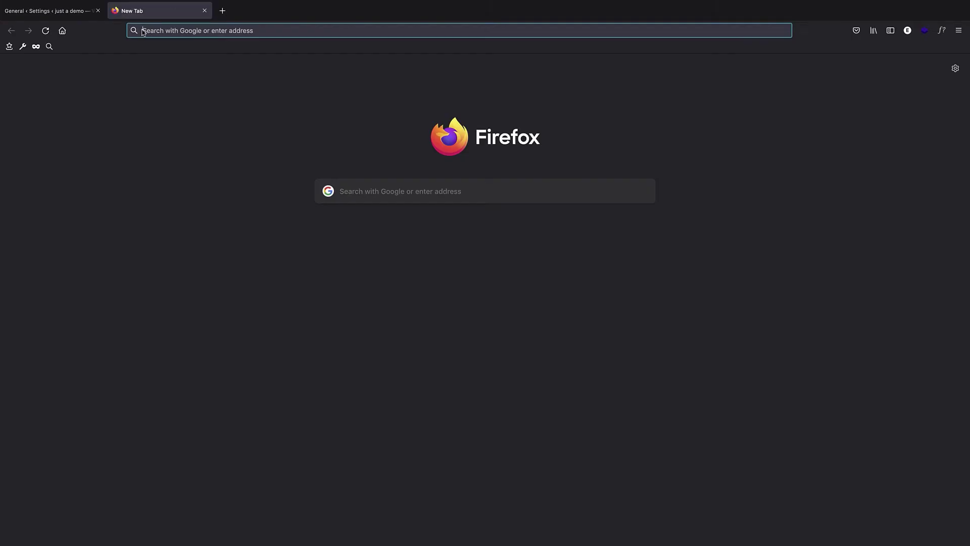
pyautogui.write('cons')
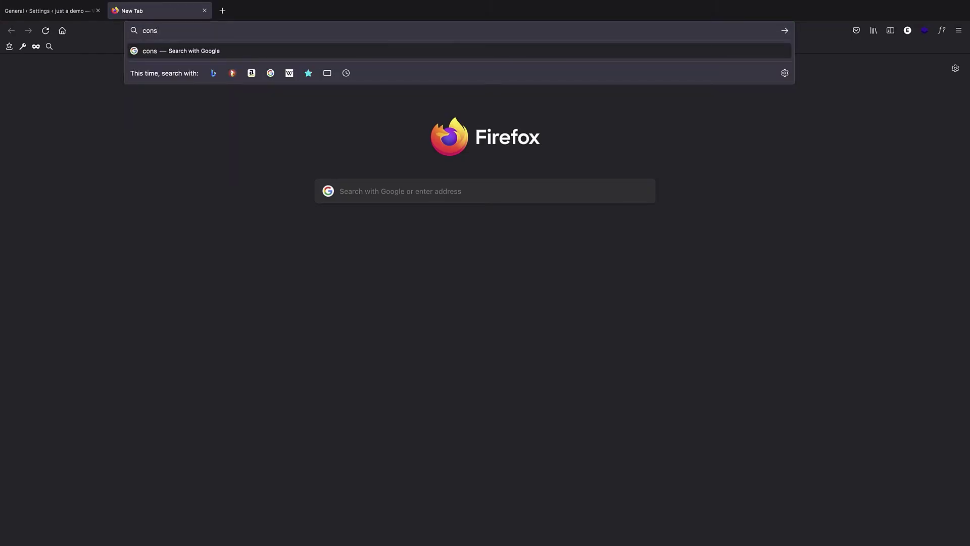
pyautogui.write('ole.deve')
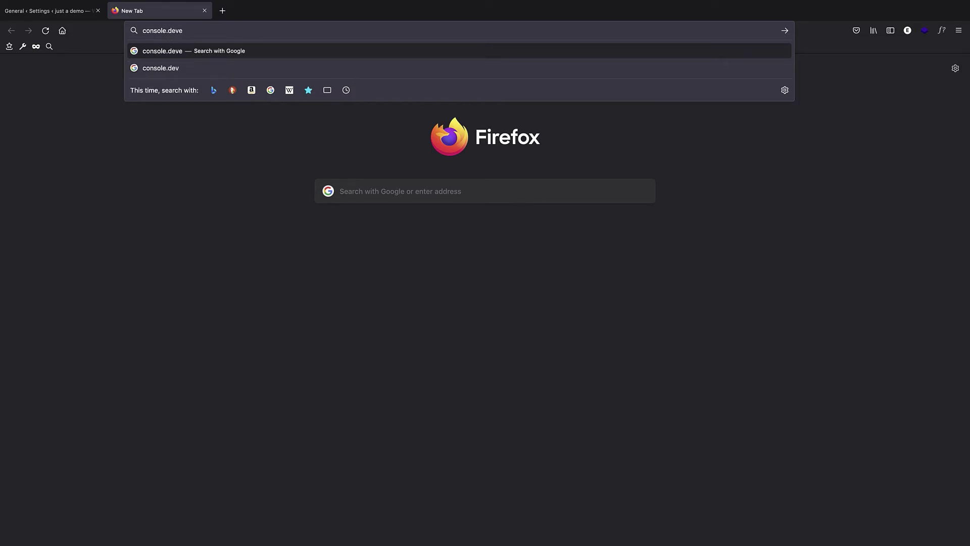
pyautogui.write('lopers.')
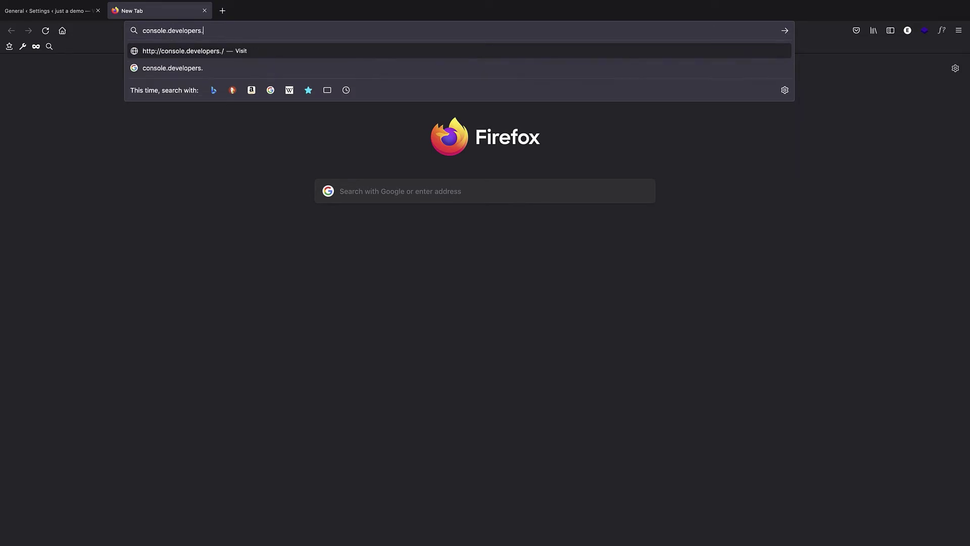
pyautogui.write('googlr')
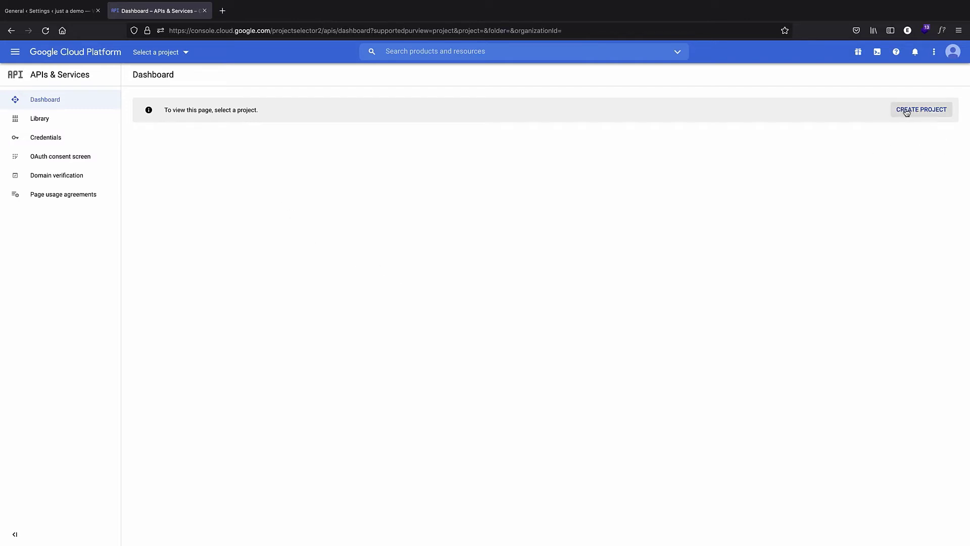
# - From the project picker, create a new project named 'smtp email'
pyautogui.click(185, 52)
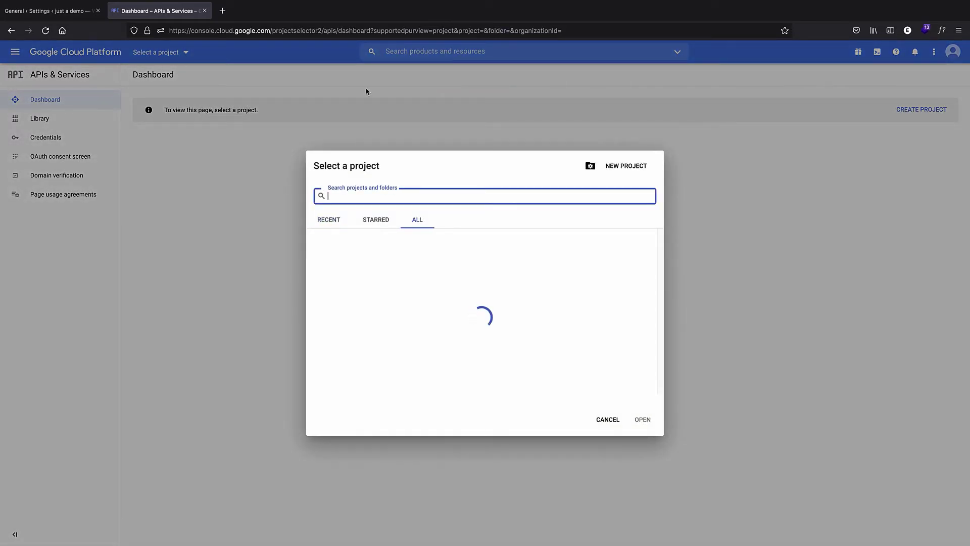
pyautogui.click(623, 166)
pyautogui.click(82, 159)
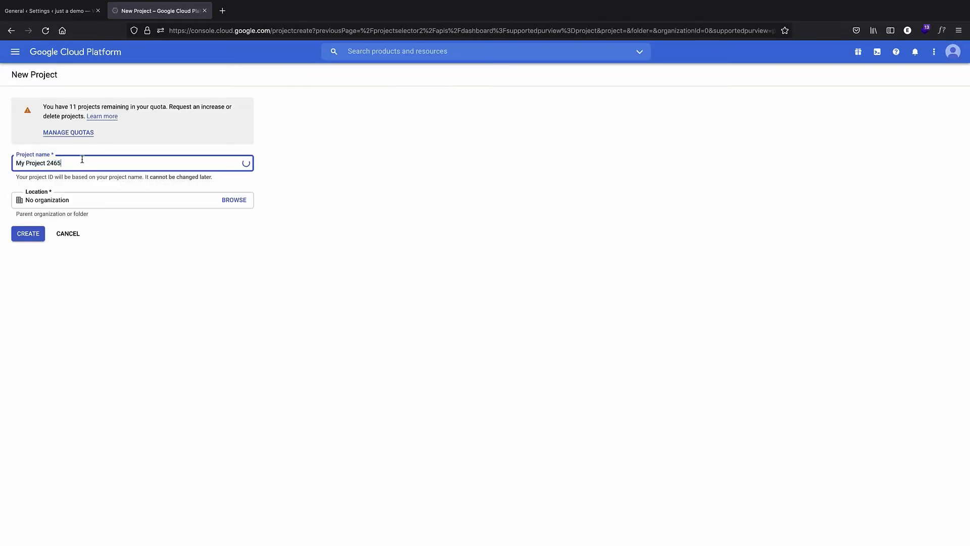
pyautogui.moveTo(81, 160); pyautogui.dragTo(3, 150)
pyautogui.write('email')
pyautogui.click(16, 163)
pyautogui.write('smtp')
pyautogui.click(72, 195)
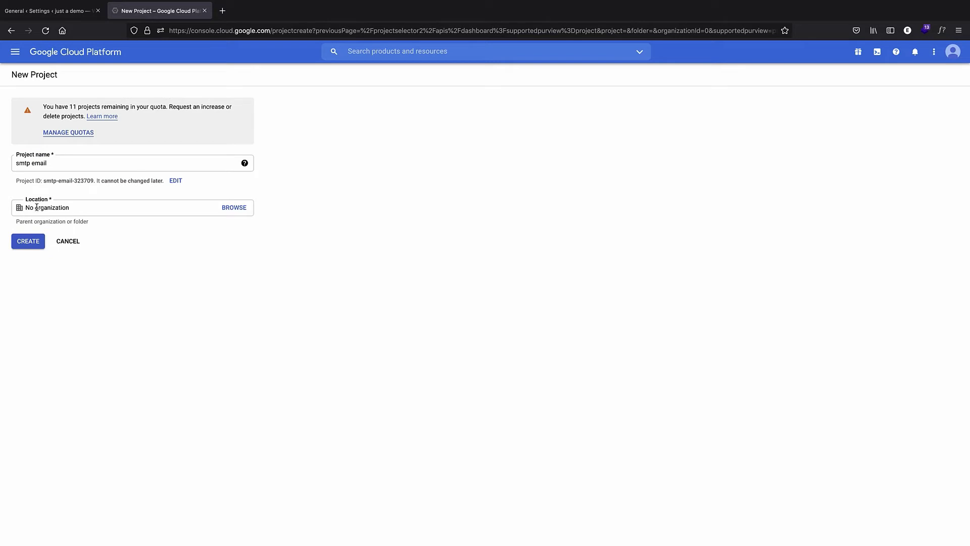
pyautogui.click(27, 242)
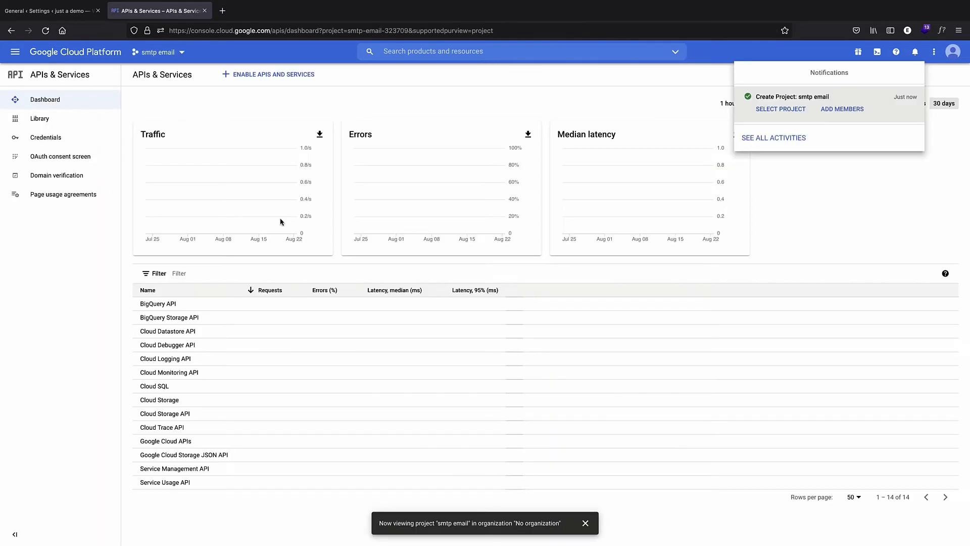
# - Dismiss the notification and enable the Gmail API from the API Library
pyautogui.click(354, 109)
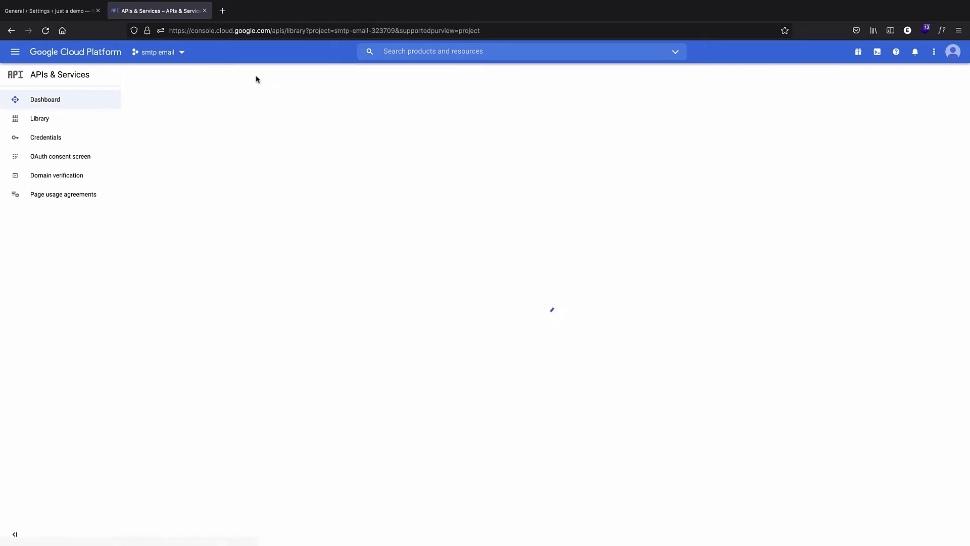
pyautogui.scroll(-3, 363, 354)
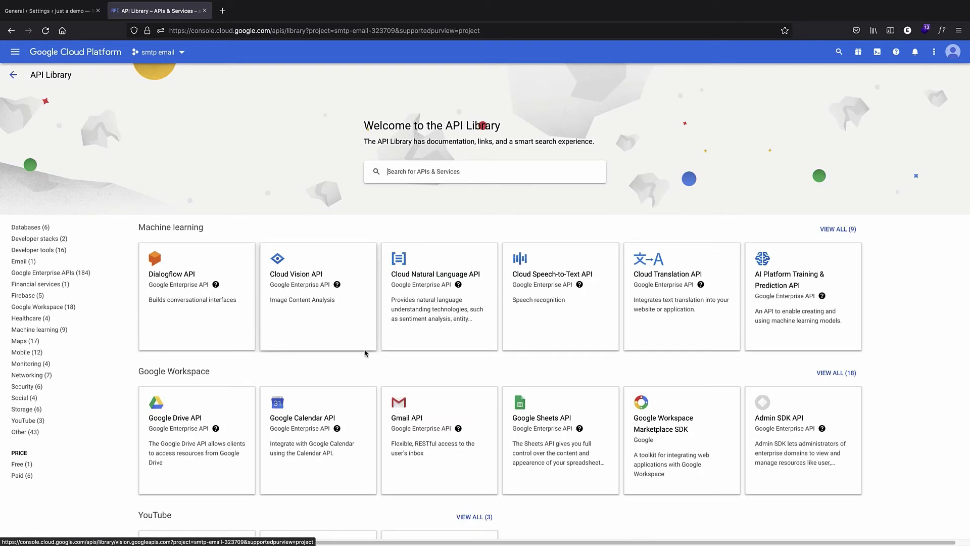
pyautogui.click(413, 409)
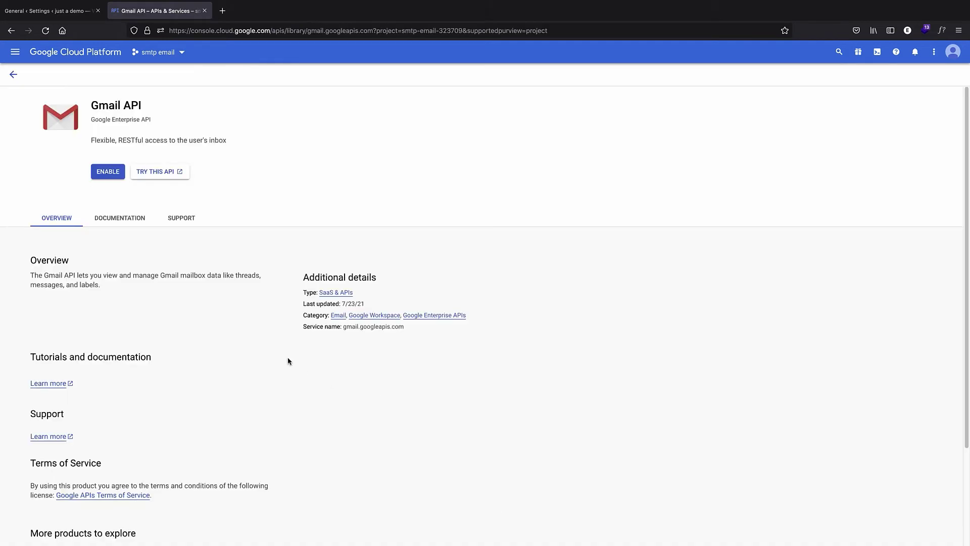
pyautogui.click(114, 174)
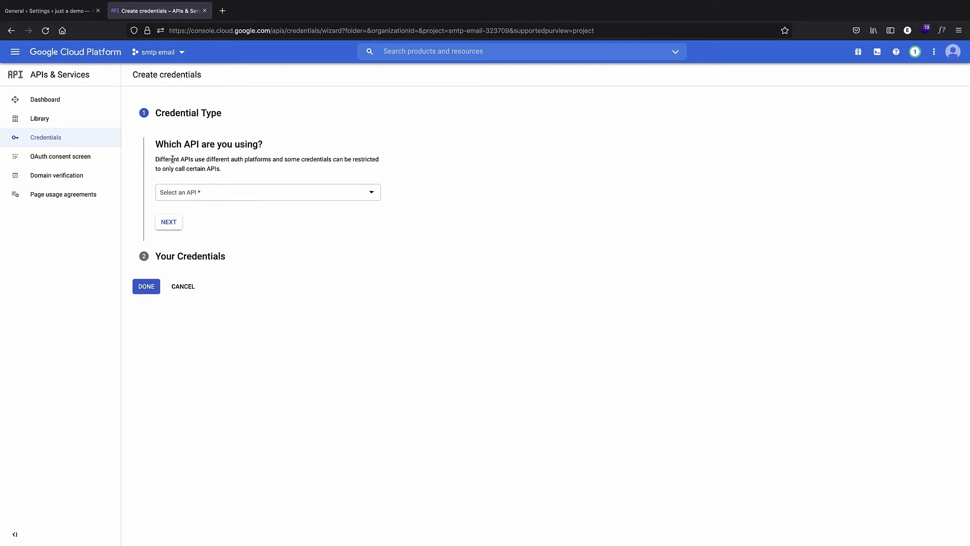
# - Start credentials for the Gmail API accessing user data
pyautogui.click(243, 197)
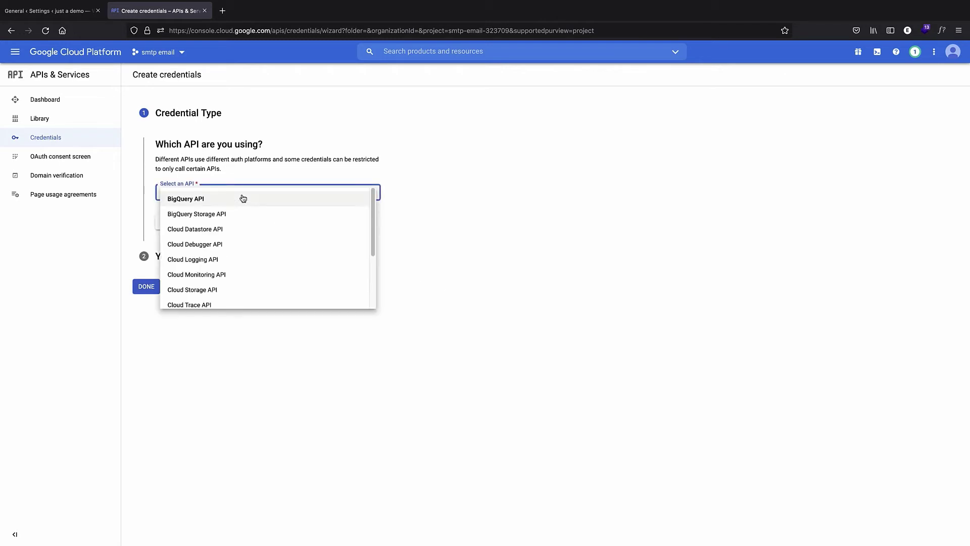
pyautogui.click(212, 187)
pyautogui.click(207, 188)
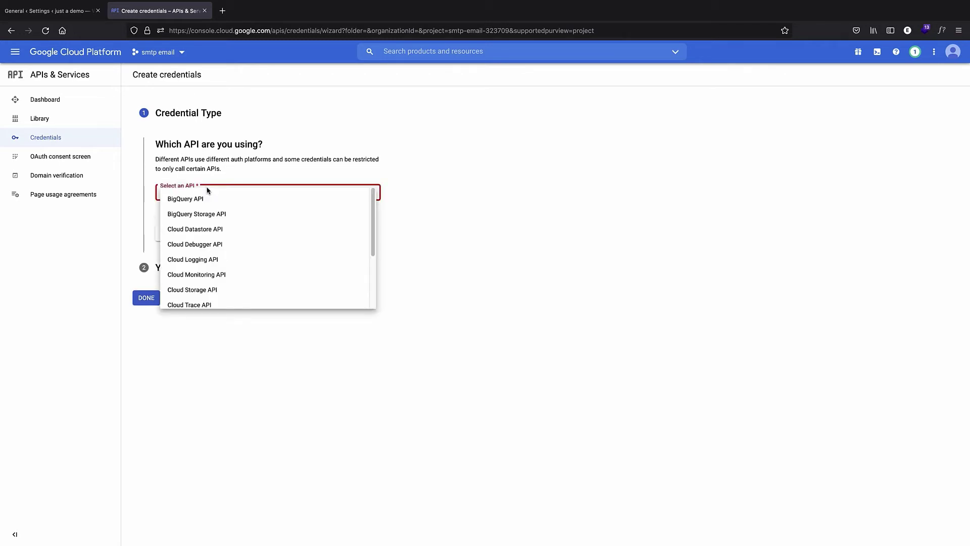
pyautogui.scroll(-3, 244, 247)
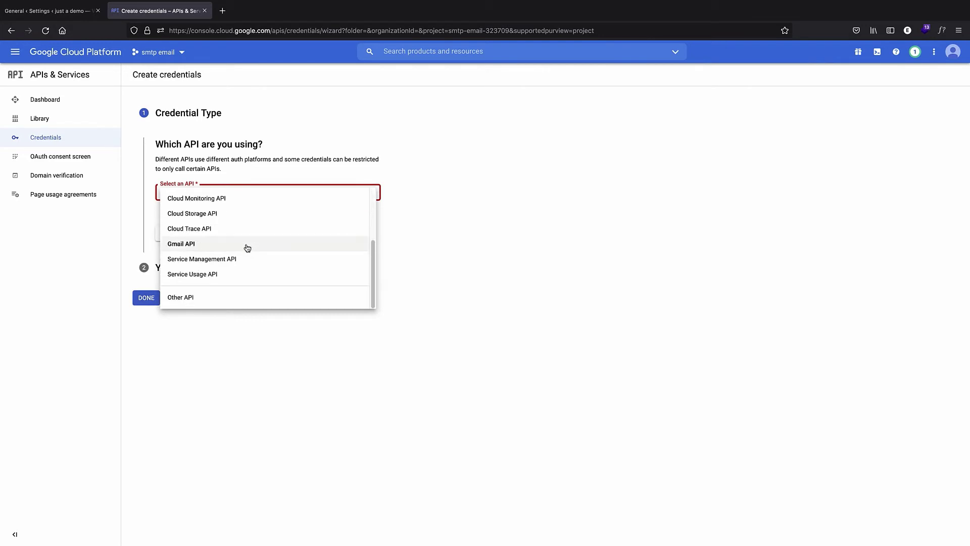
pyautogui.click(186, 245)
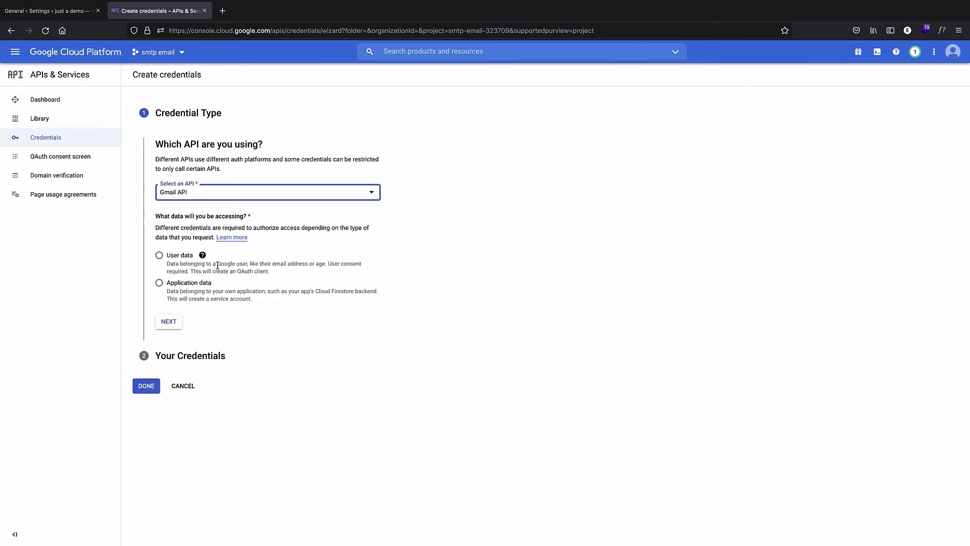
pyautogui.click(160, 257)
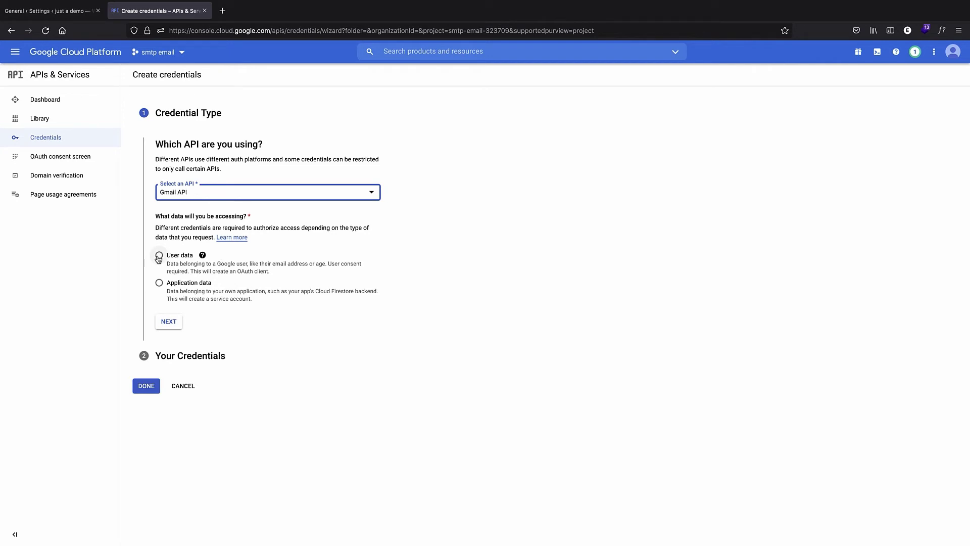
pyautogui.click(171, 323)
# - Name the app 'just a demo', set support and developer contact emails, and save
pyautogui.click(181, 232)
pyautogui.write('i')
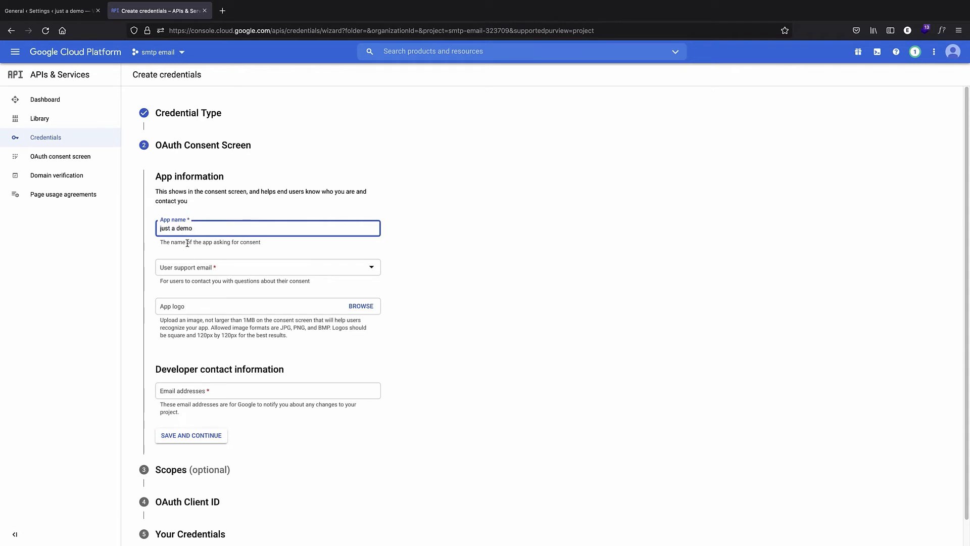
pyautogui.click(221, 210)
pyautogui.scroll(-1, 243, 207)
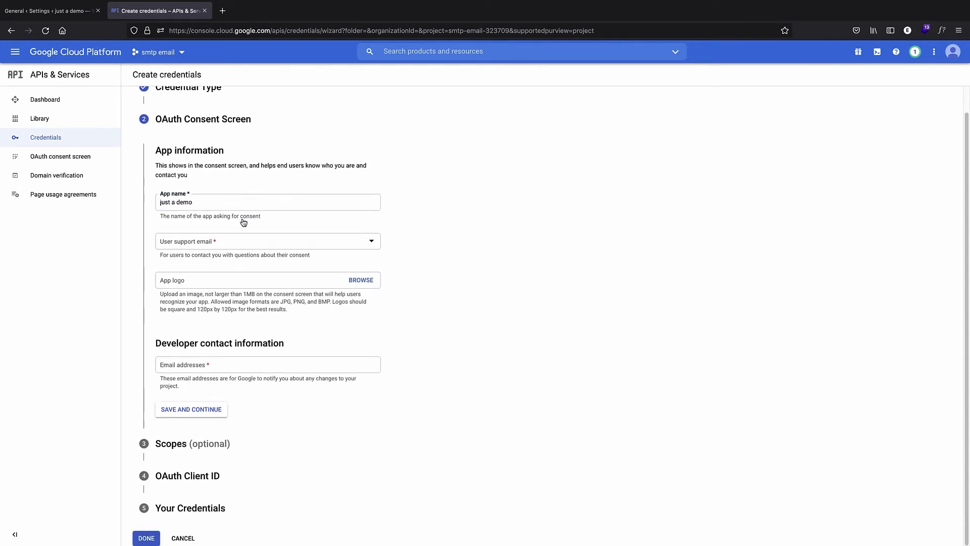
pyautogui.click(202, 246)
pyautogui.click(201, 248)
pyautogui.click(187, 368)
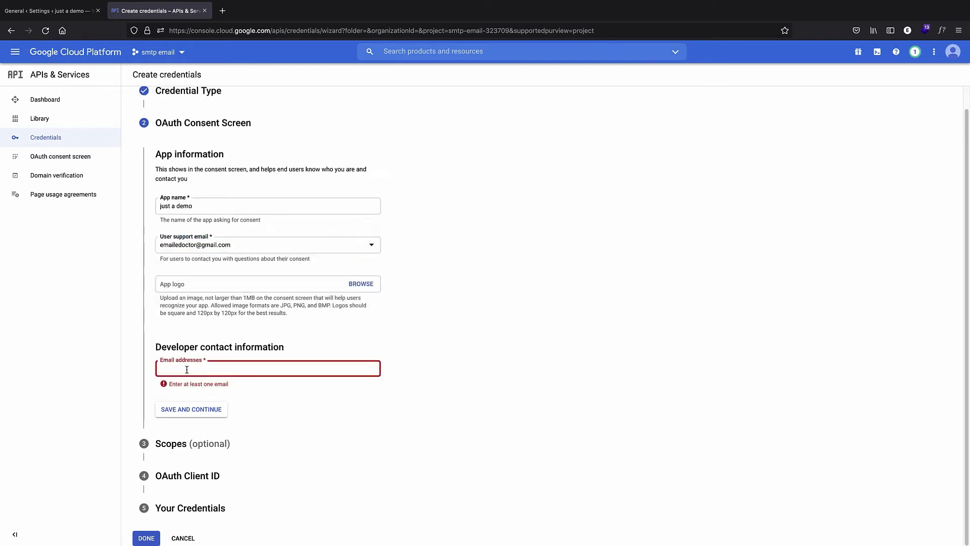
pyautogui.click(185, 343)
pyautogui.click(184, 370)
pyautogui.write('e')
pyautogui.click(255, 383)
pyautogui.click(193, 410)
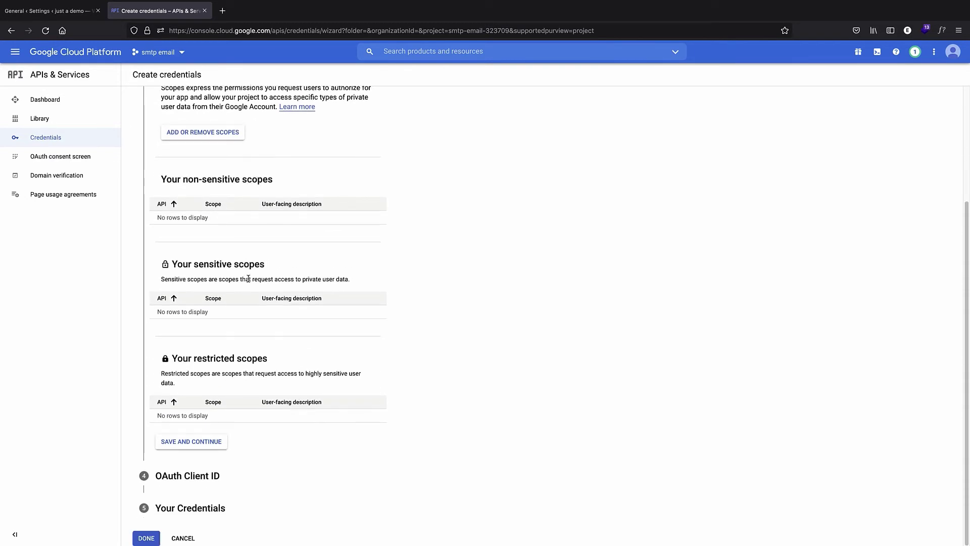
# - Skip the scopes step and set the OAuth client type to Web application
pyautogui.click(146, 539)
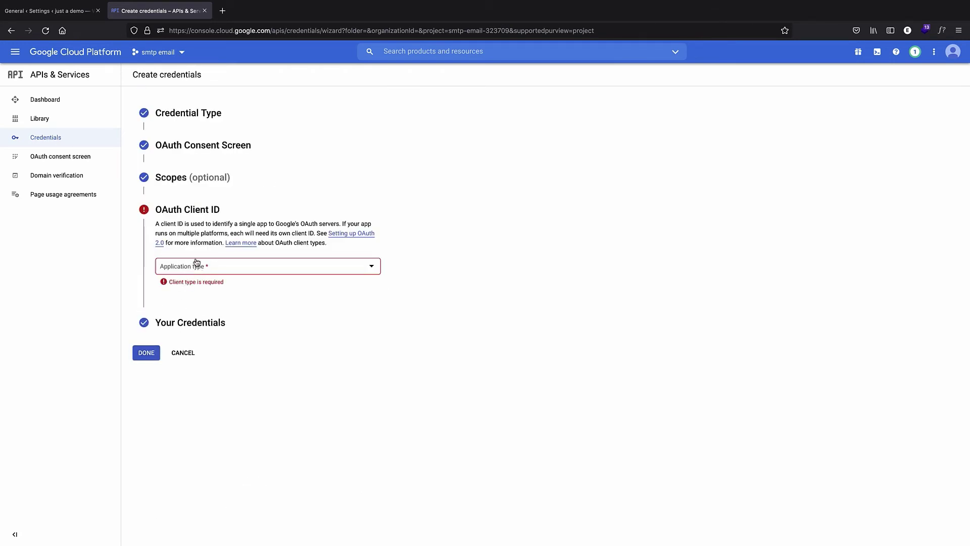
pyautogui.click(205, 270)
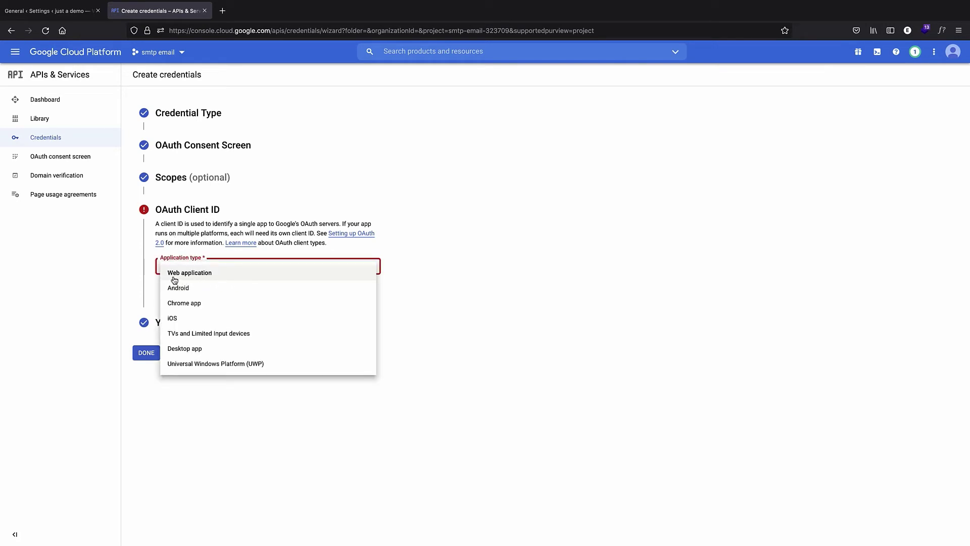
pyautogui.click(206, 275)
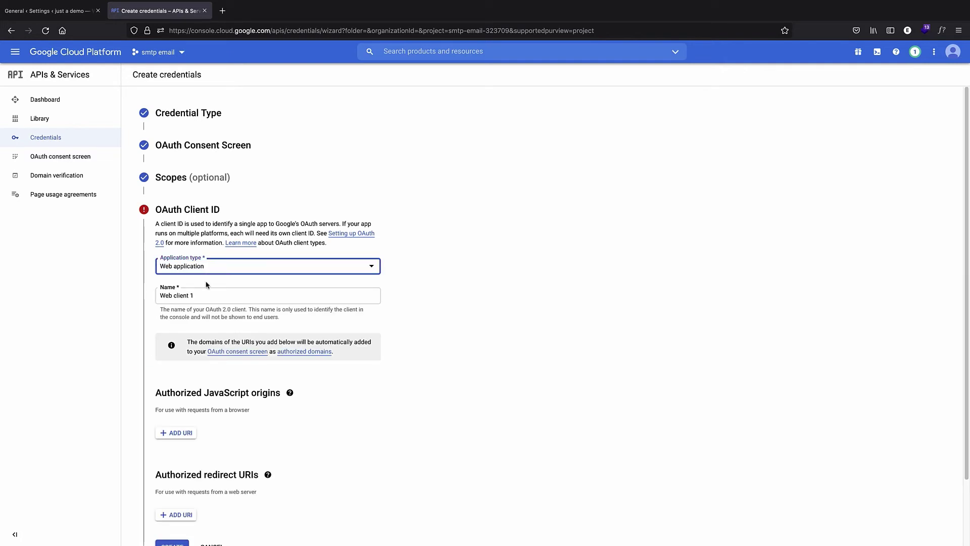
pyautogui.scroll(-1, 207, 283)
# - Rename the OAuth client to 'just a demo'
pyautogui.click(204, 250)
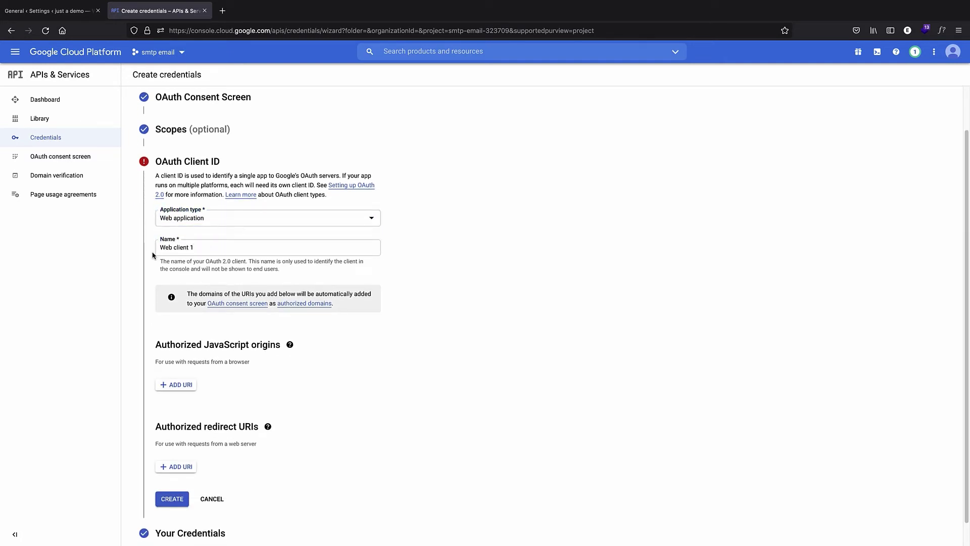
pyautogui.click(181, 248)
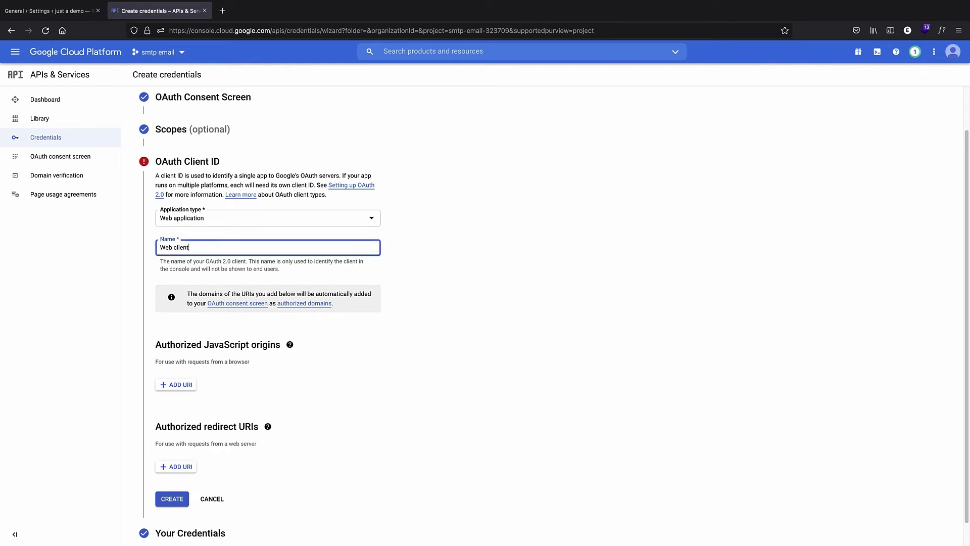
pyautogui.press('BackSpace')
pyautogui.press('BackSpace')
pyautogui.press('BackSpace')
pyautogui.write('ju')
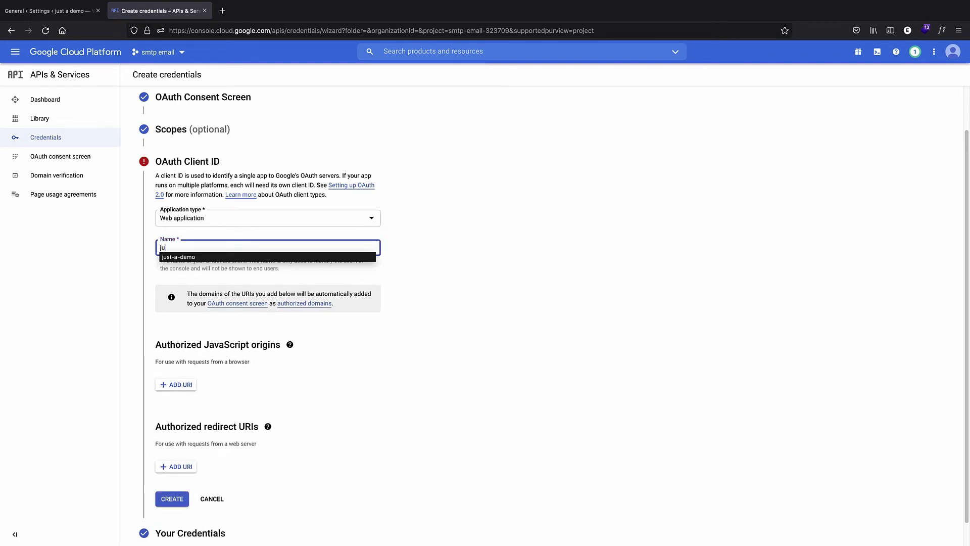
pyautogui.write('st a')
pyautogui.click(181, 258)
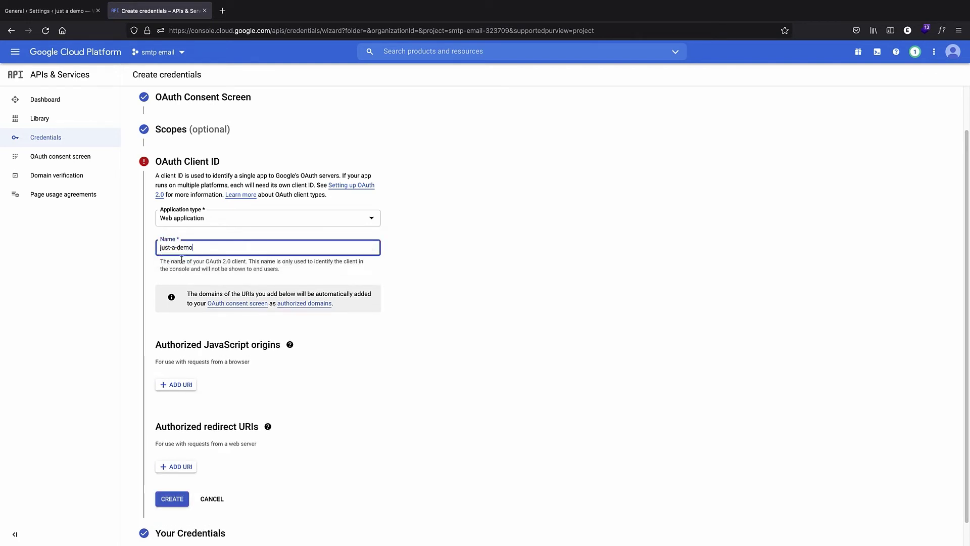
pyautogui.click(170, 248)
pyautogui.press('Delete')
pyautogui.press('Right')
pyautogui.press('Delete')
pyautogui.click(467, 302)
pyautogui.scroll(-1, 356, 328)
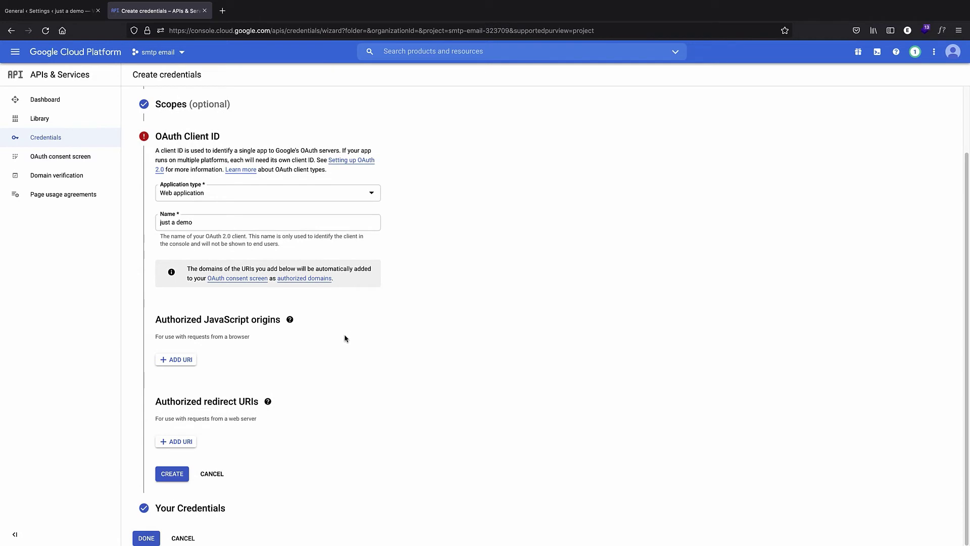
pyautogui.click(186, 360)
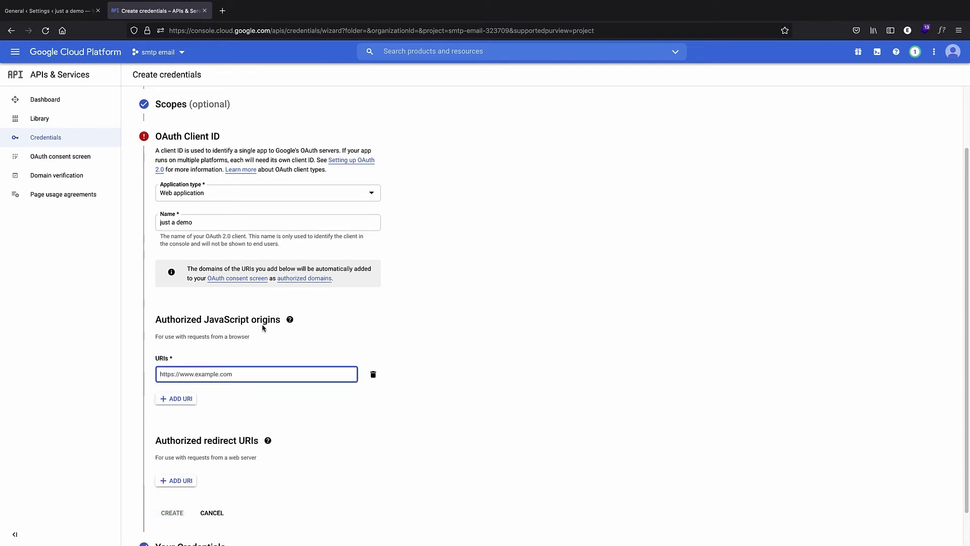
pyautogui.click(51, 11)
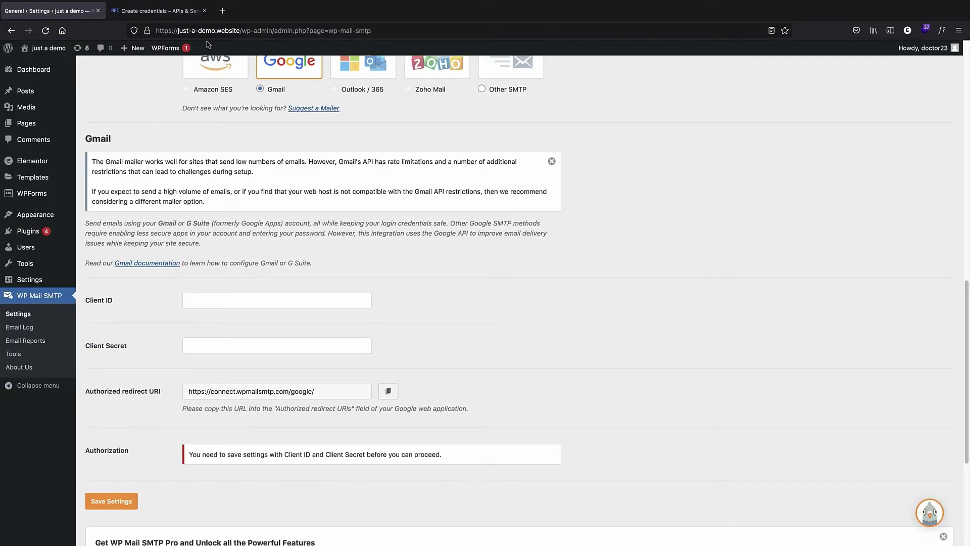
pyautogui.click(233, 31)
pyautogui.moveTo(240, 30); pyautogui.dragTo(161, 21)
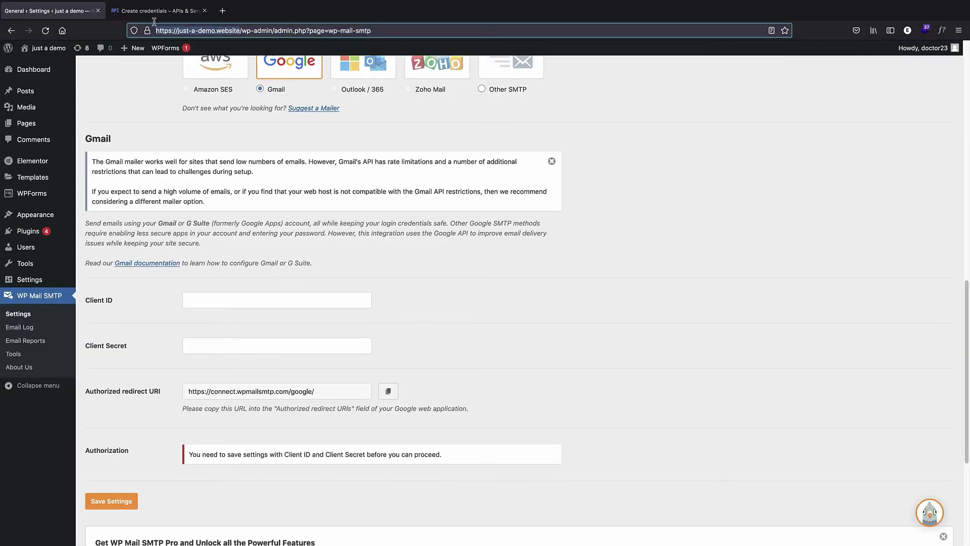
pyautogui.rightClick(186, 29)
pyautogui.click(213, 66)
pyautogui.hotkey('ctrl', 'Tab')
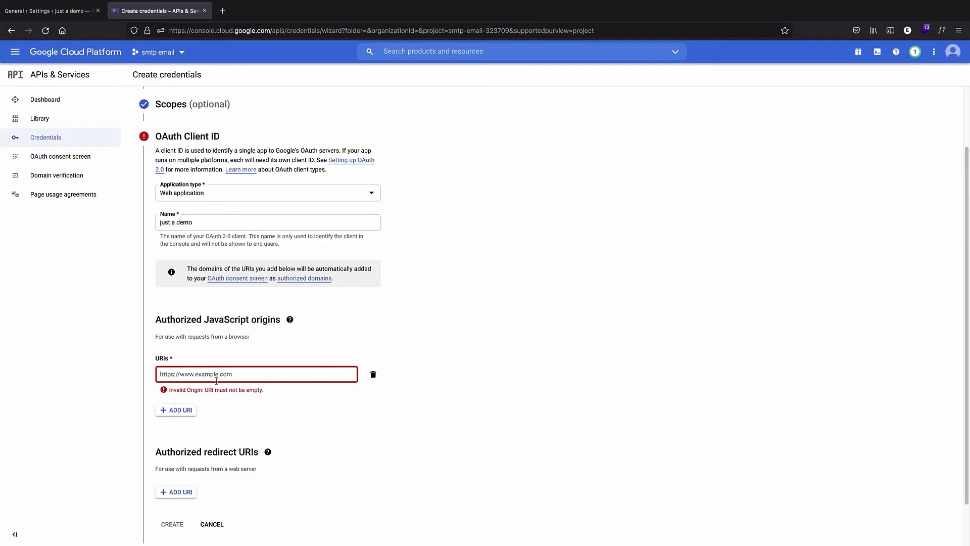
pyautogui.click(217, 375)
pyautogui.hotkey('ctrl', 'v')
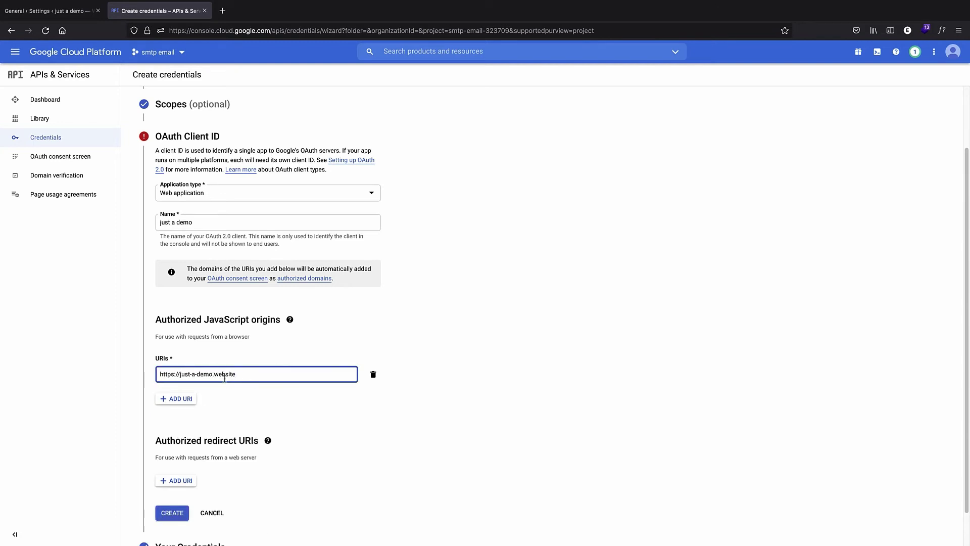
pyautogui.scroll(-1, 228, 378)
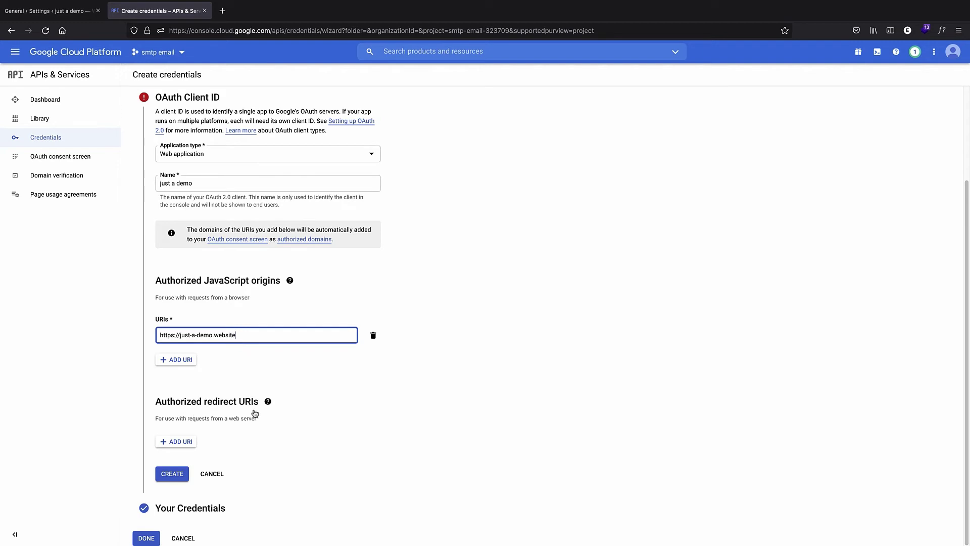
pyautogui.click(188, 442)
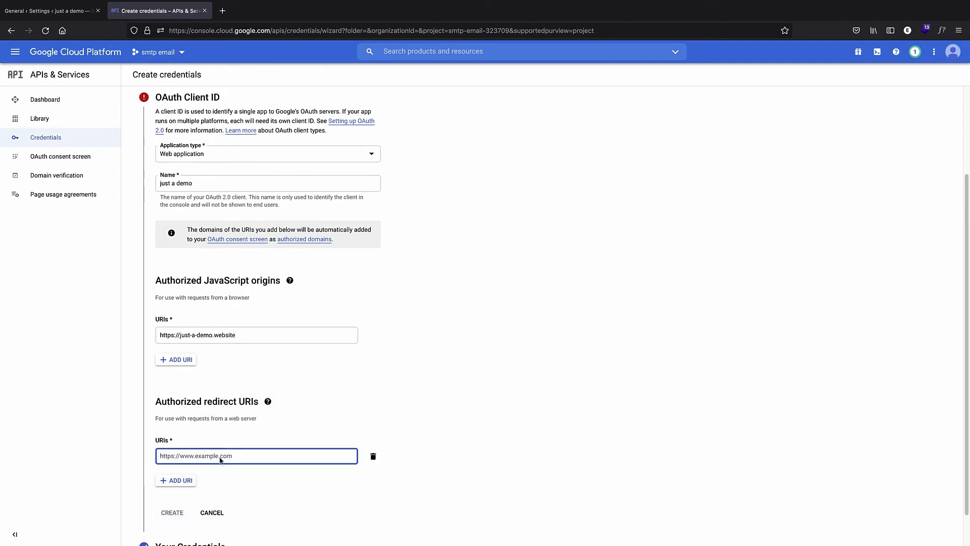
pyautogui.click(50, 10)
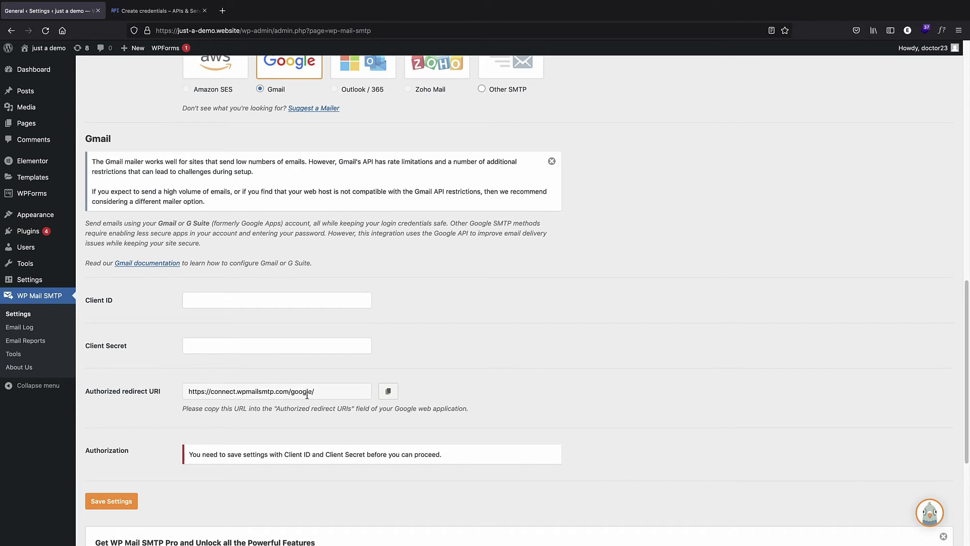
pyautogui.click(391, 395)
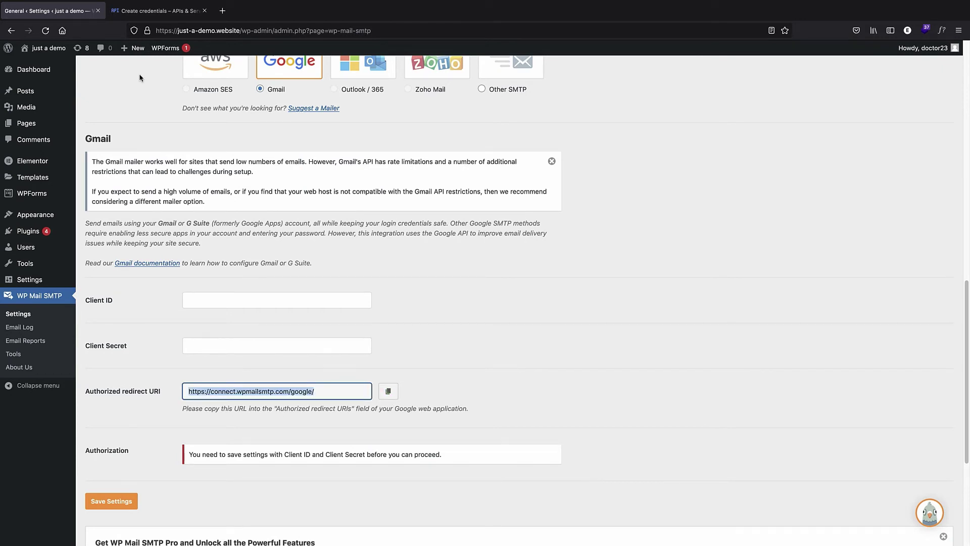
pyautogui.click(129, 15)
pyautogui.hotkey('ctrl', 'v')
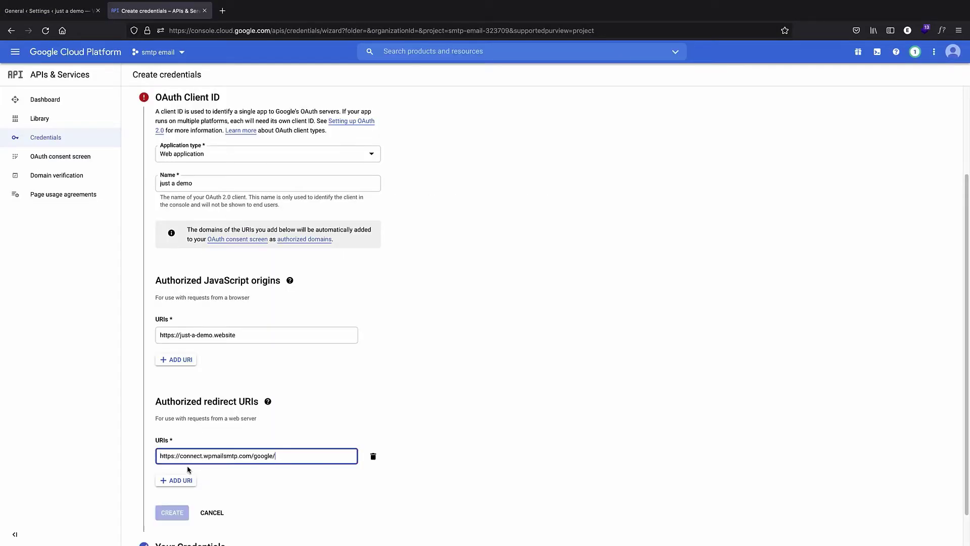
pyautogui.click(268, 401)
pyautogui.scroll(-1, 271, 407)
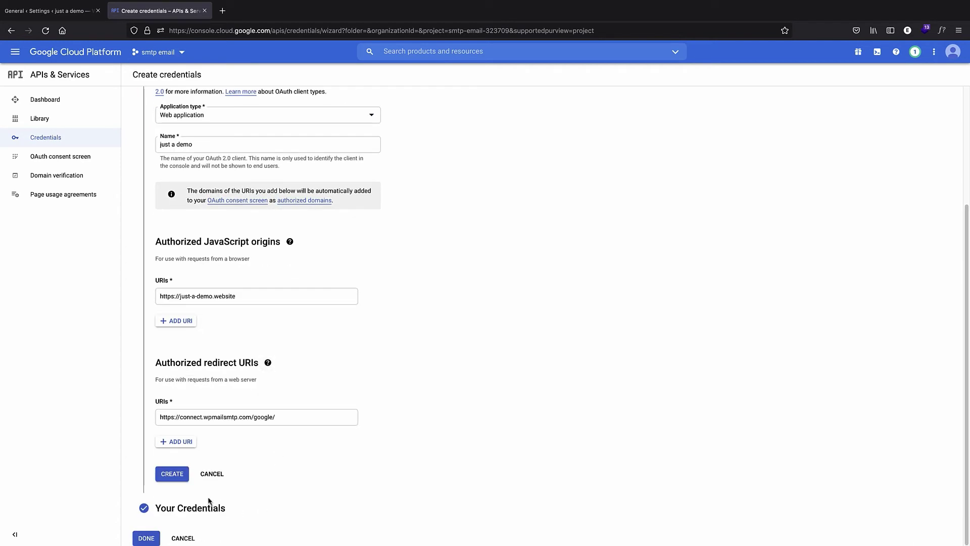
# - Create the 'just a demo' OAuth client and close the credentials wizard
pyautogui.click(172, 478)
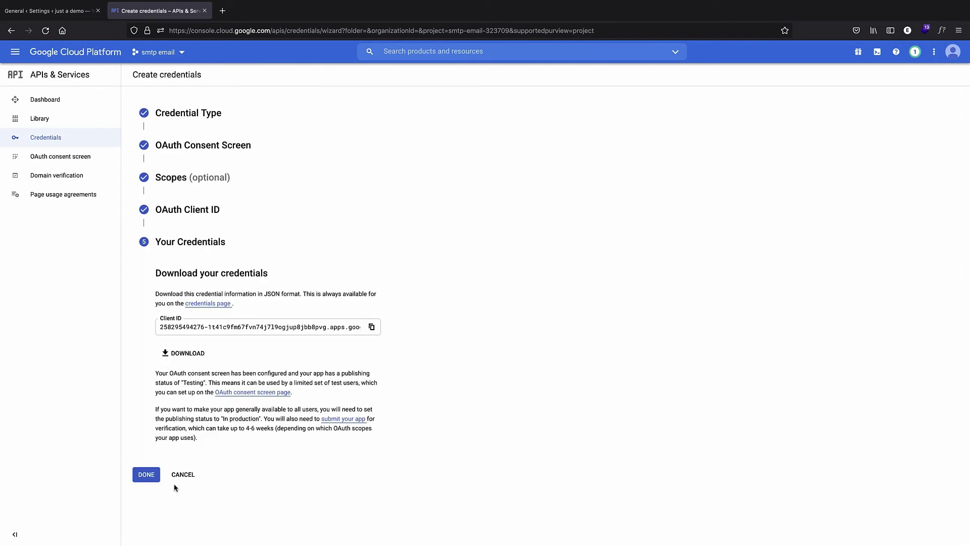
pyautogui.click(146, 475)
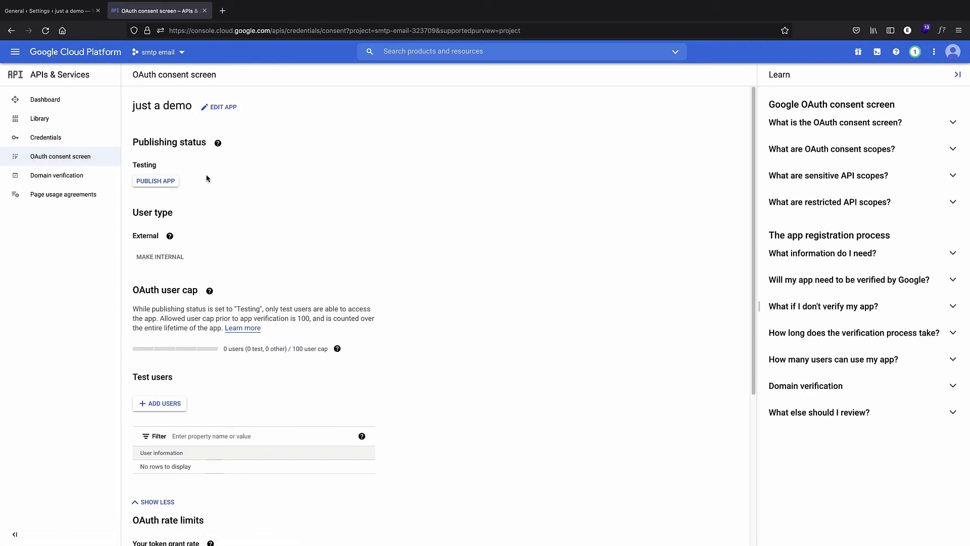
pyautogui.scroll(-4, 209, 180)
pyautogui.scroll(4, 212, 183)
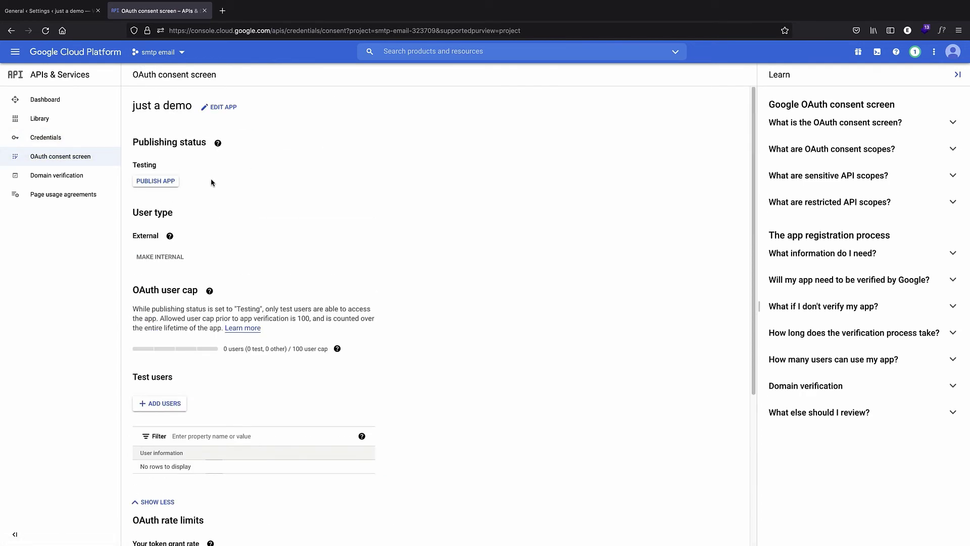
# - Publish the consent-screen app and confirm moving it to production
pyautogui.click(161, 183)
pyautogui.click(587, 346)
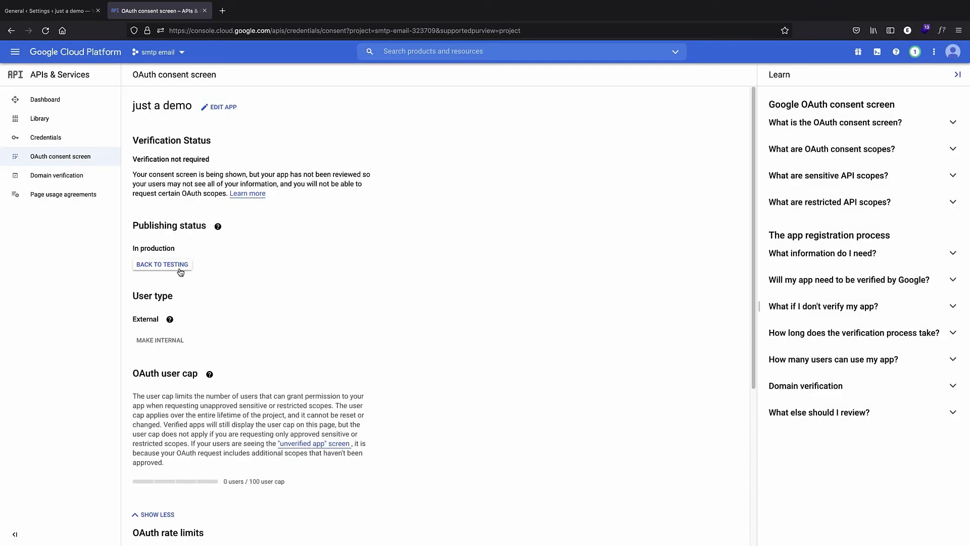
pyautogui.scroll(-5, 182, 276)
pyautogui.scroll(5, 184, 277)
pyautogui.scroll(-5, 191, 279)
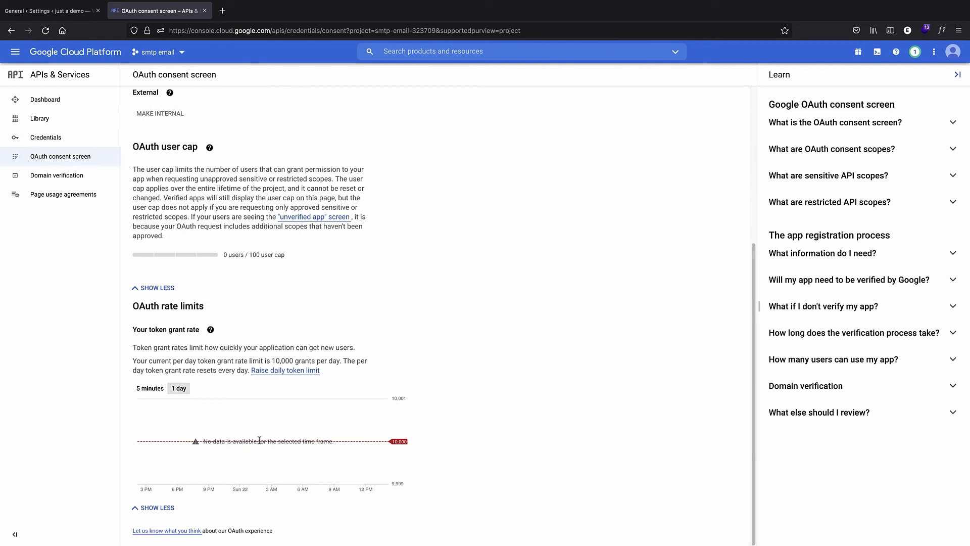
pyautogui.scroll(5, 186, 210)
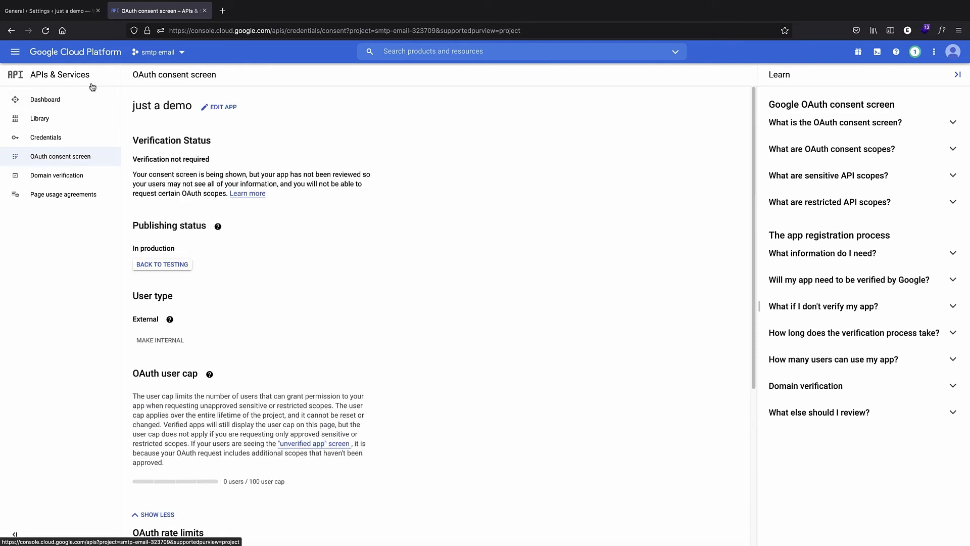
# - Review the app registration, then return to Credentials to open the 'just a demo' client
pyautogui.click(220, 107)
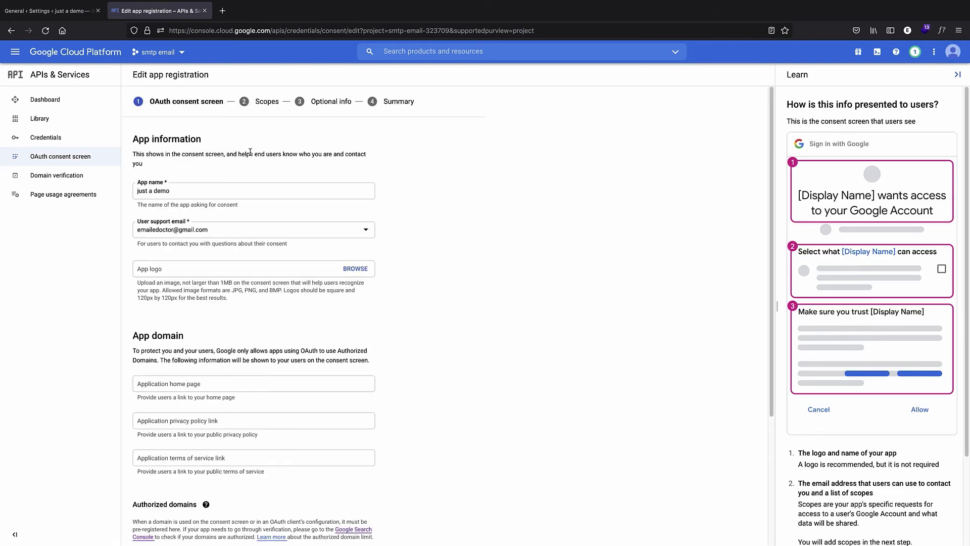
pyautogui.scroll(-3, 327, 153)
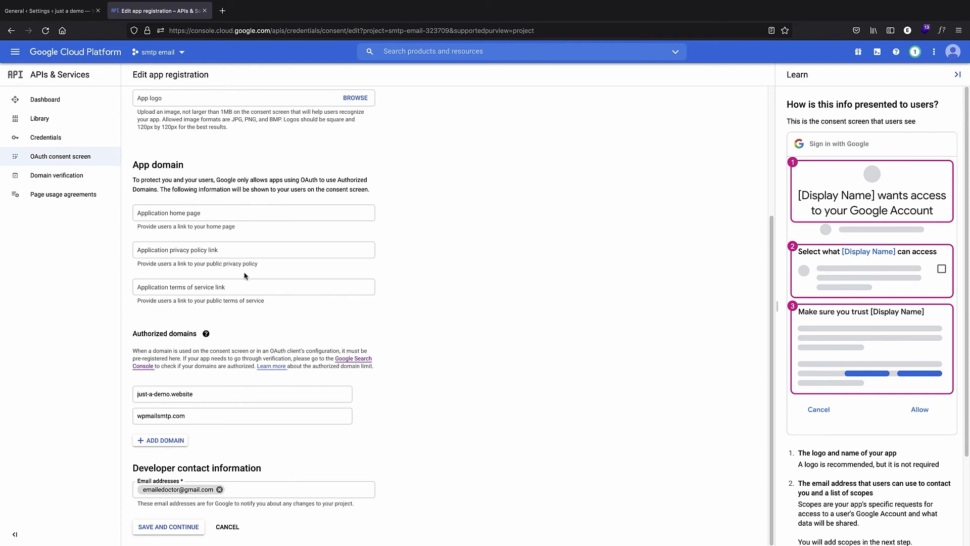
pyautogui.scroll(3, 238, 253)
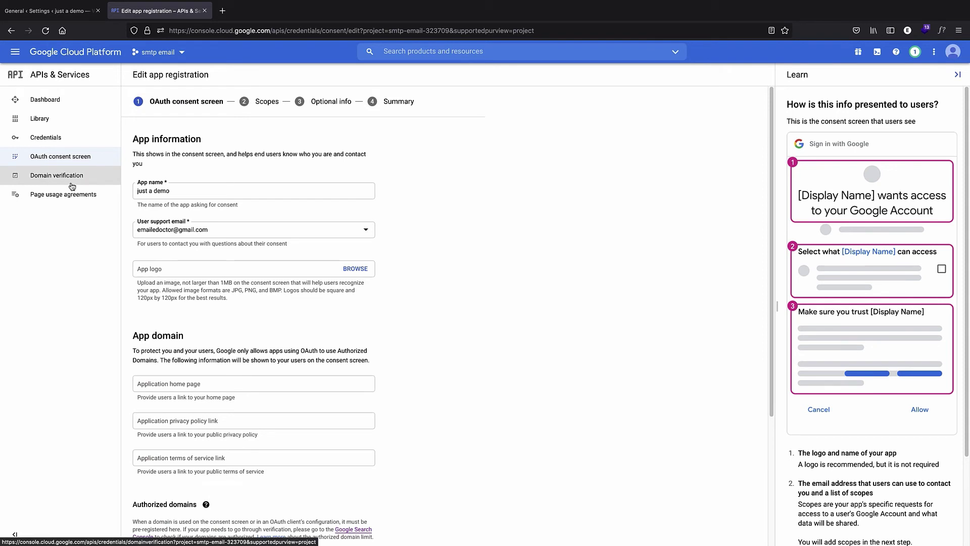
pyautogui.click(59, 148)
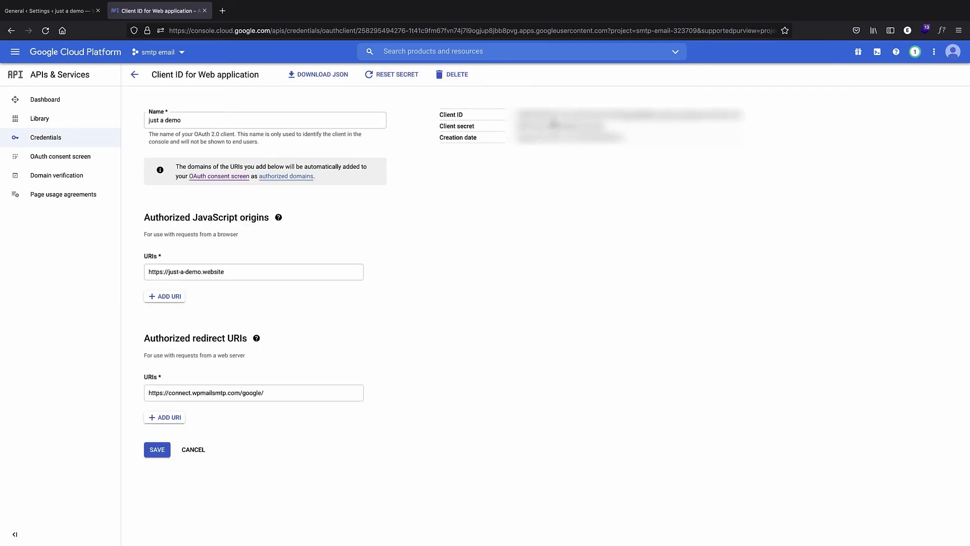
# - Copy the Google OAuth client ID into WP Mail SMTP's Gmail Client ID field
pyautogui.tripleClick(556, 116)
pyautogui.rightClick(556, 116)
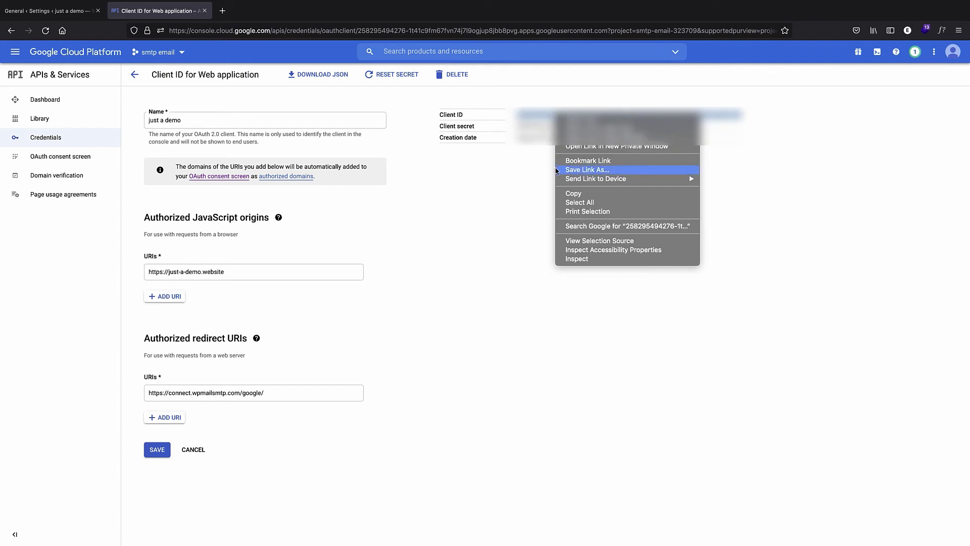
pyautogui.click(589, 196)
pyautogui.click(25, 29)
pyautogui.rightClick(257, 305)
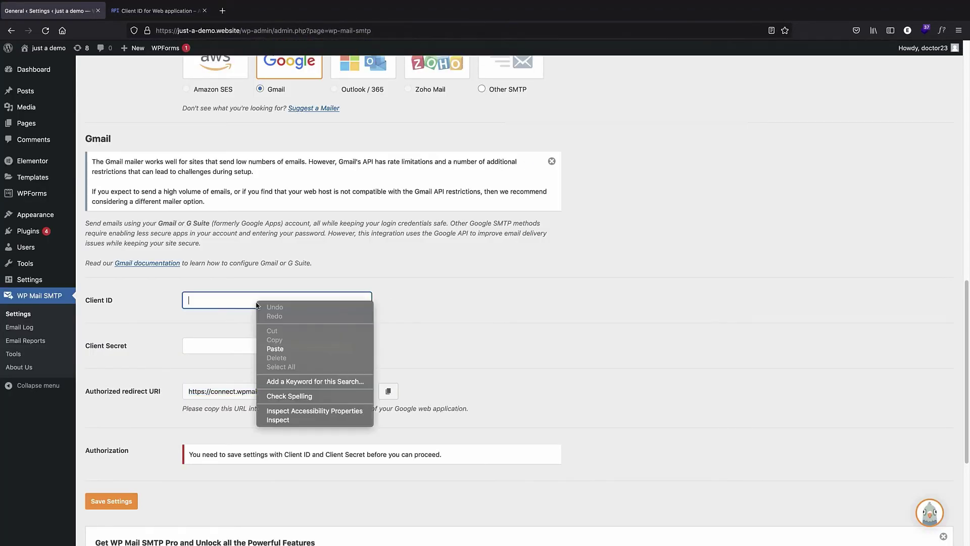
pyautogui.click(276, 350)
# - Copy the client secret into the Client Secret field and save the Gmail mailer settings
pyautogui.click(157, 11)
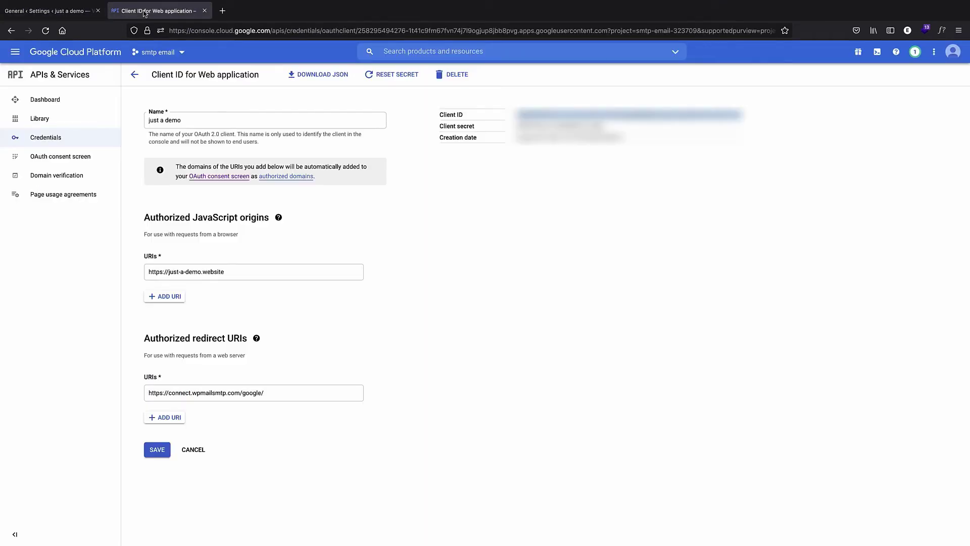
pyautogui.doubleClick(537, 126)
pyautogui.rightClick(538, 127)
pyautogui.click(556, 134)
pyautogui.click(48, 10)
pyautogui.rightClick(212, 341)
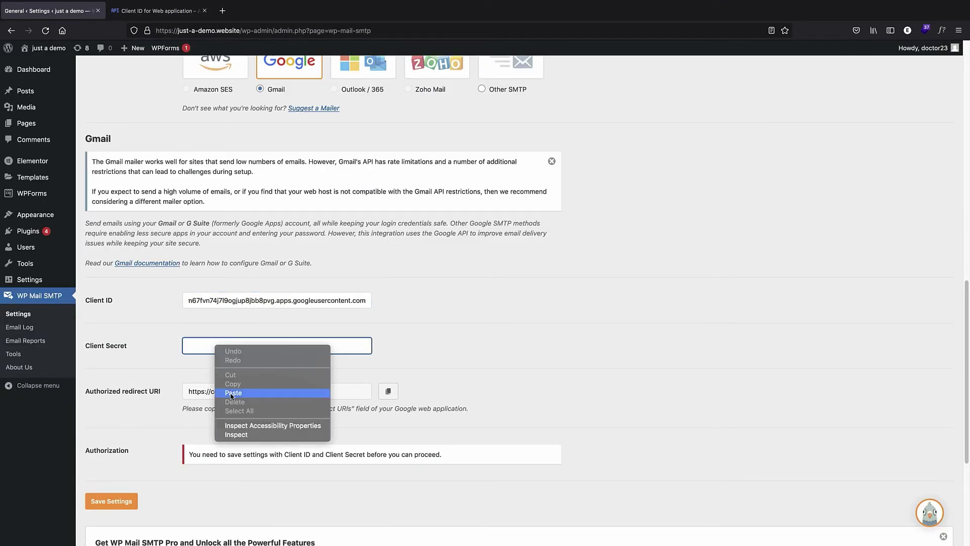
pyautogui.click(232, 392)
pyautogui.scroll(-4, 173, 448)
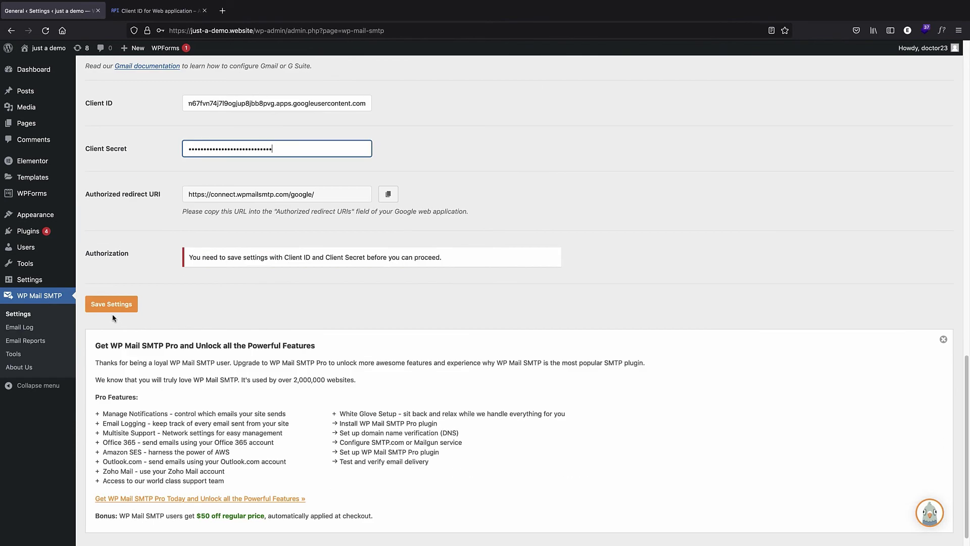
pyautogui.click(111, 307)
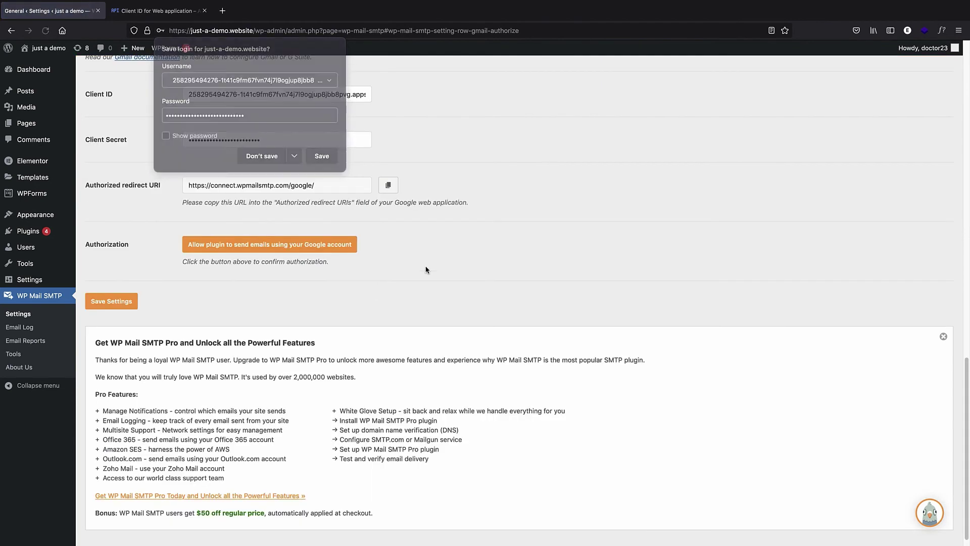
# - Sign in with the Google account, proceed past the unverified-app warning, and grant Gmail read/compose/send access
pyautogui.click(267, 246)
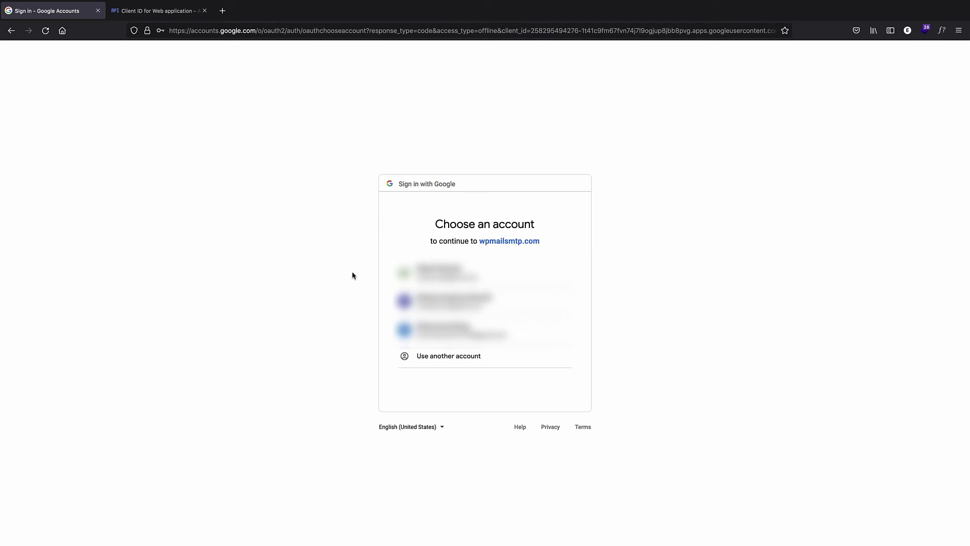
pyautogui.click(455, 307)
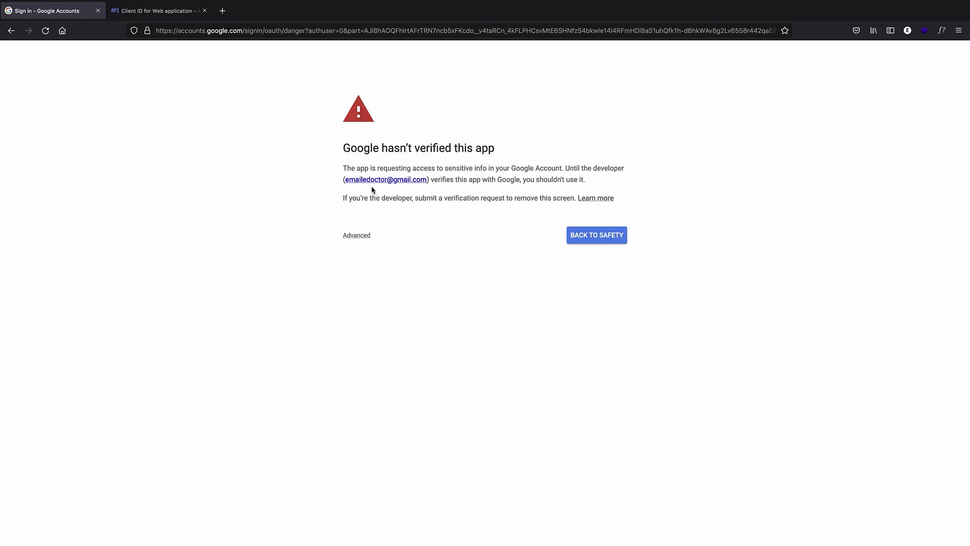
pyautogui.click(360, 236)
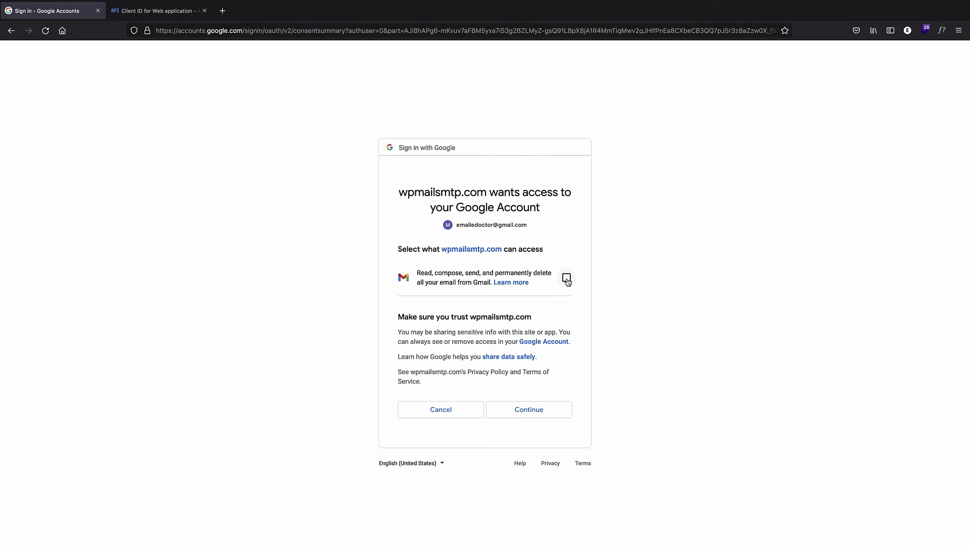
pyautogui.click(567, 278)
pyautogui.click(531, 410)
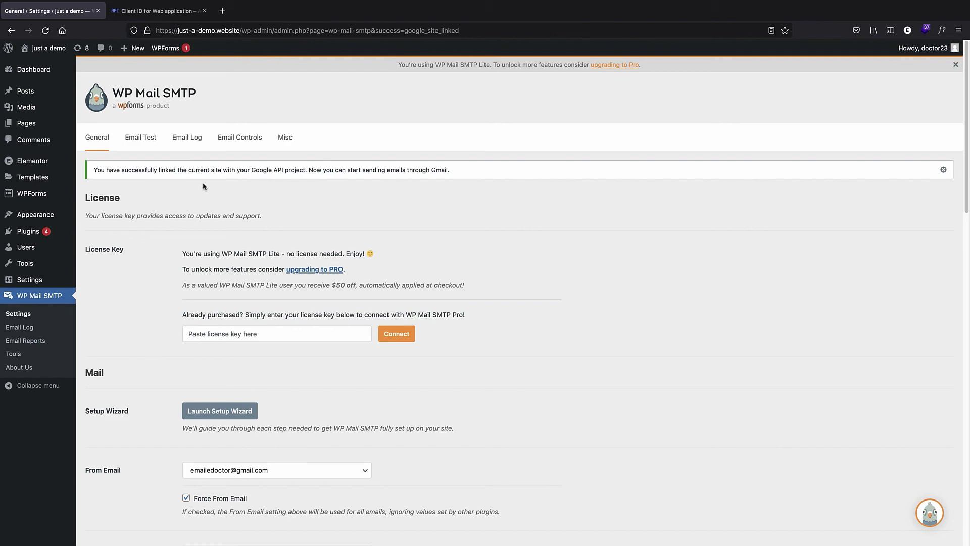
pyautogui.scroll(-3, 261, 190)
pyautogui.scroll(-10, 296, 194)
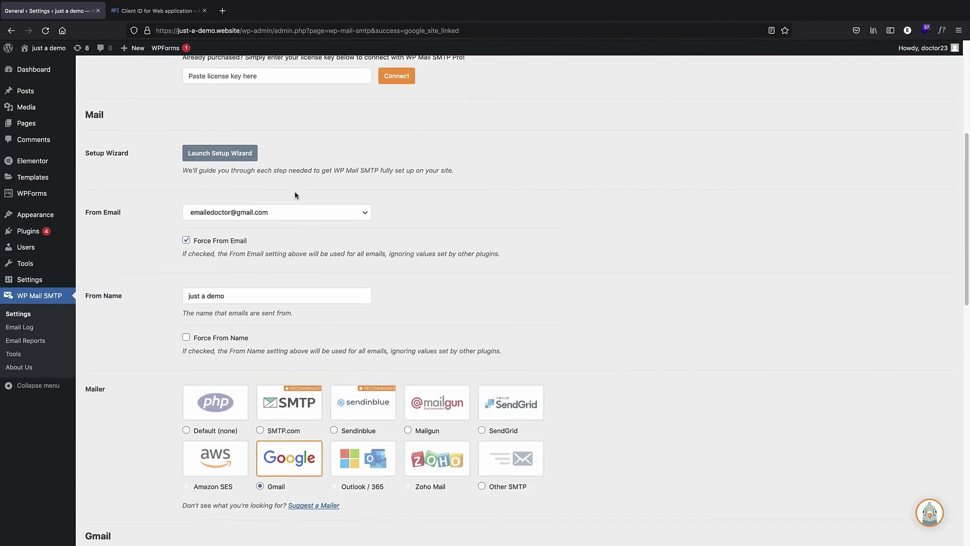
pyautogui.scroll(-5, 477, 365)
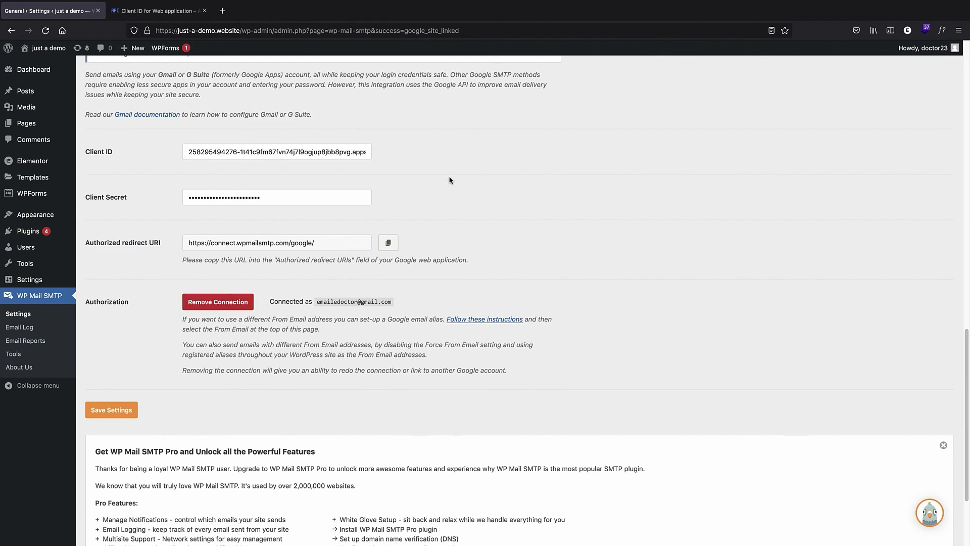
pyautogui.scroll(7, 449, 180)
pyautogui.scroll(-5, 360, 305)
pyautogui.scroll(-3, 360, 305)
pyautogui.scroll(10, 275, 251)
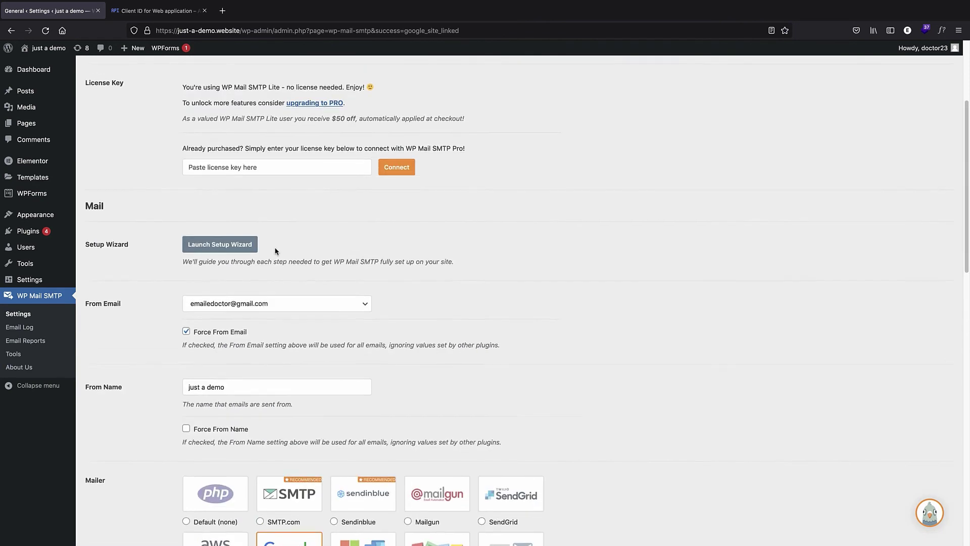
pyautogui.scroll(3, 275, 251)
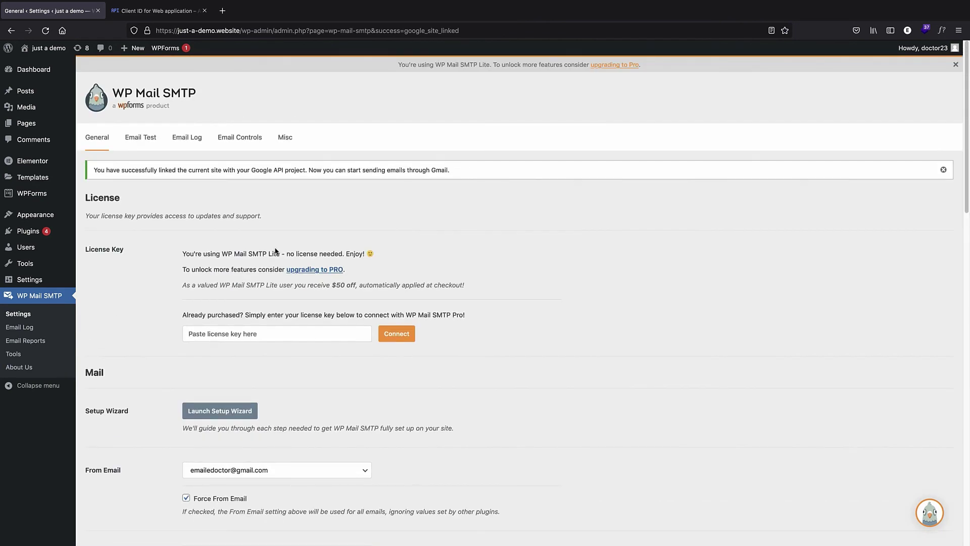
# - Switch to the Email Test tab of the WP Mail SMTP settings
pyautogui.click(142, 144)
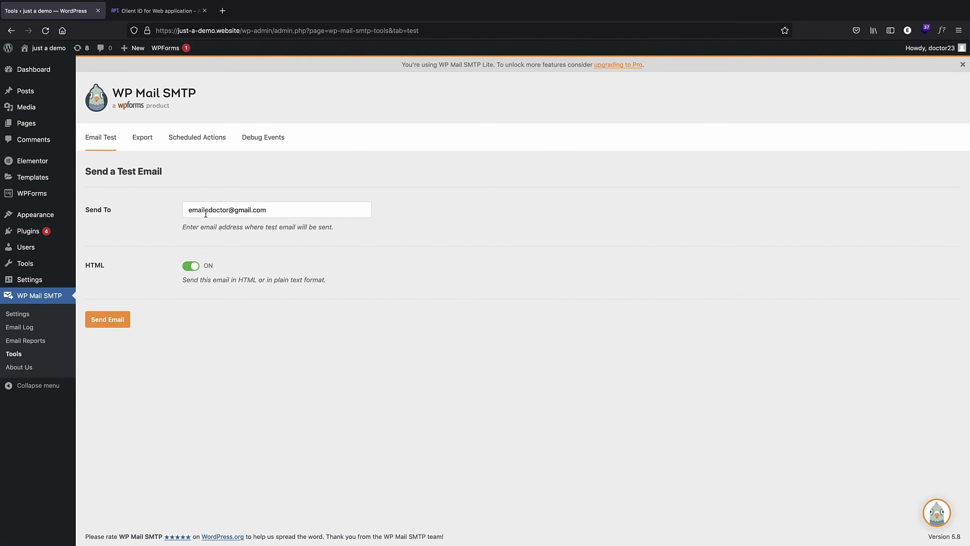